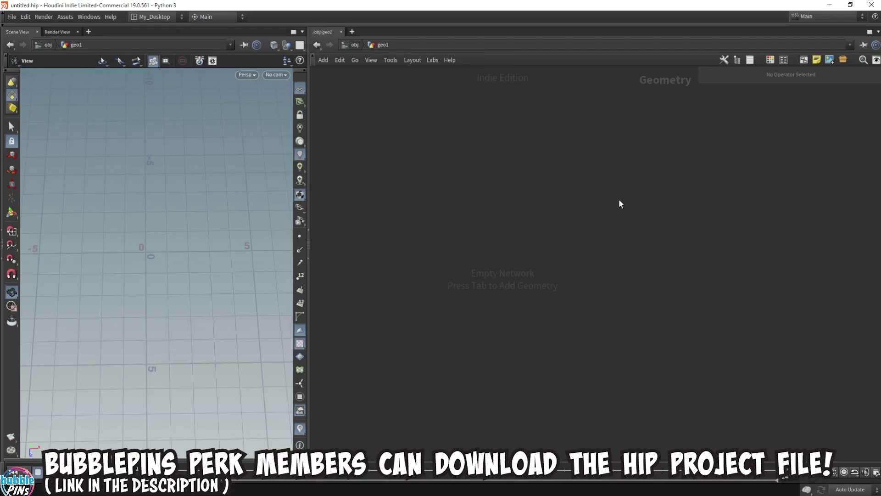
# Add a Grid node to the empty geometry network and set its rows and columns to 2
pyautogui.press('Tab')
pyautogui.write('grid')
pyautogui.press('Return')
pyautogui.click(619, 204)
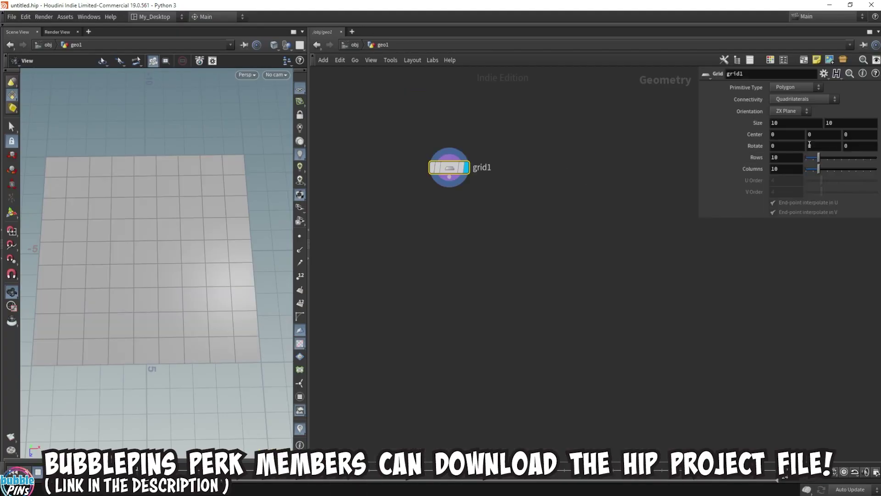
pyautogui.doubleClick(779, 157)
pyautogui.write('2')
pyautogui.doubleClick(786, 168)
pyautogui.write('2')
pyautogui.press('Return')
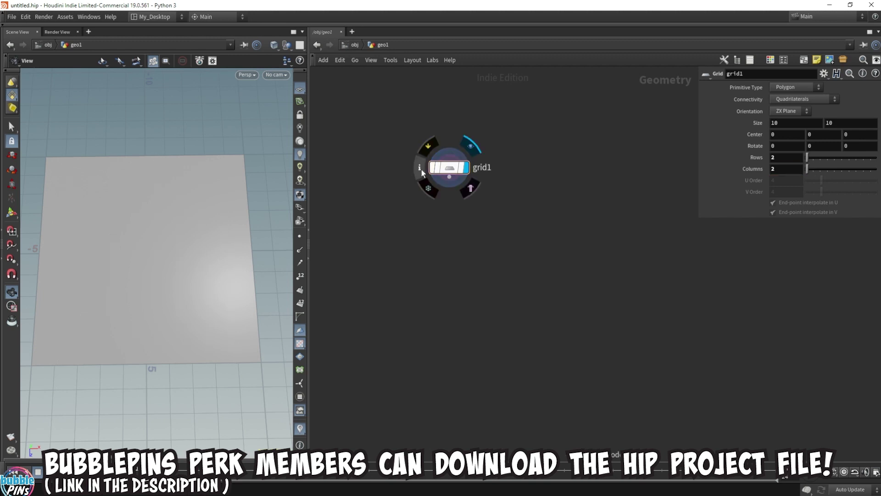
# Examine the grid node's geometry information, including its point count
pyautogui.click(421, 169)
pyautogui.moveTo(725, 34); pyautogui.dragTo(549, 111)
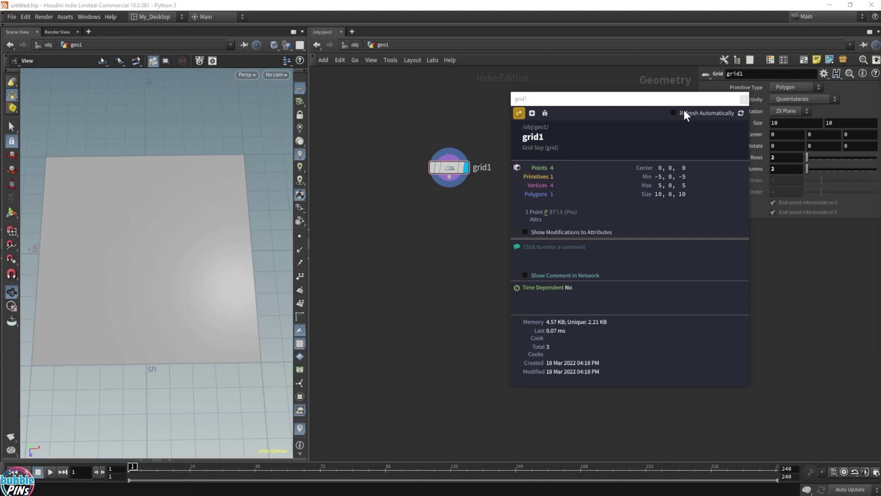
pyautogui.click(743, 100)
# Add a For-Each Number block connected to the grid's output, align it below the grid, and select its Block End node
pyautogui.moveTo(449, 176); pyautogui.dragTo(459, 233)
pyautogui.write('foreac')
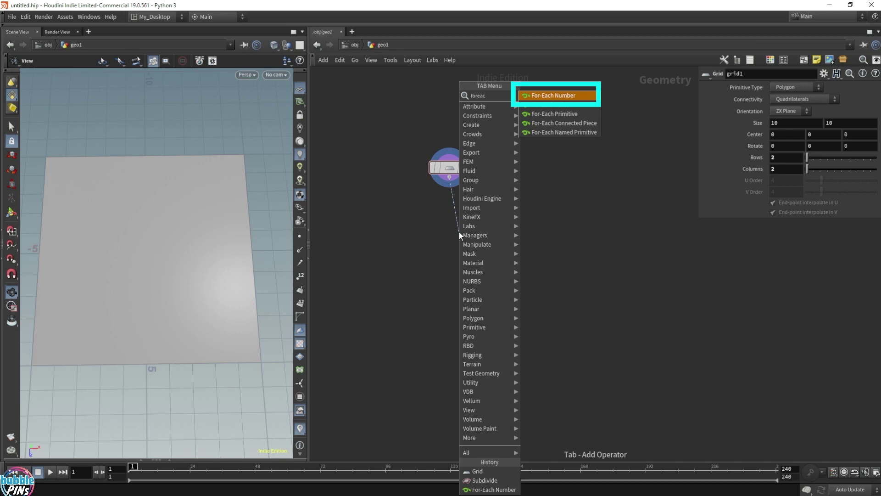
pyautogui.click(558, 96)
pyautogui.moveTo(405, 210); pyautogui.dragTo(641, 334)
pyautogui.moveTo(460, 233); pyautogui.dragTo(451, 226)
pyautogui.moveTo(400, 321); pyautogui.dragTo(503, 294)
pyautogui.click(466, 305)
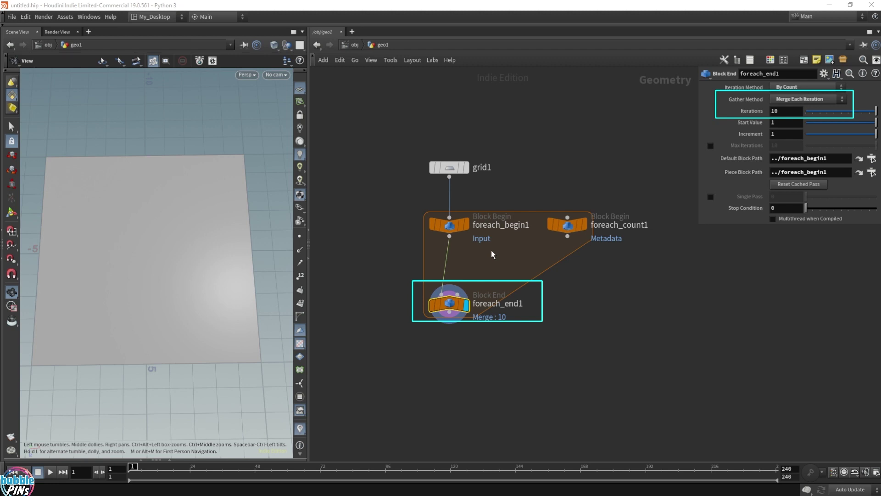
# Examine the point count in the Block End node's geometry information
pyautogui.moveTo(429, 307)
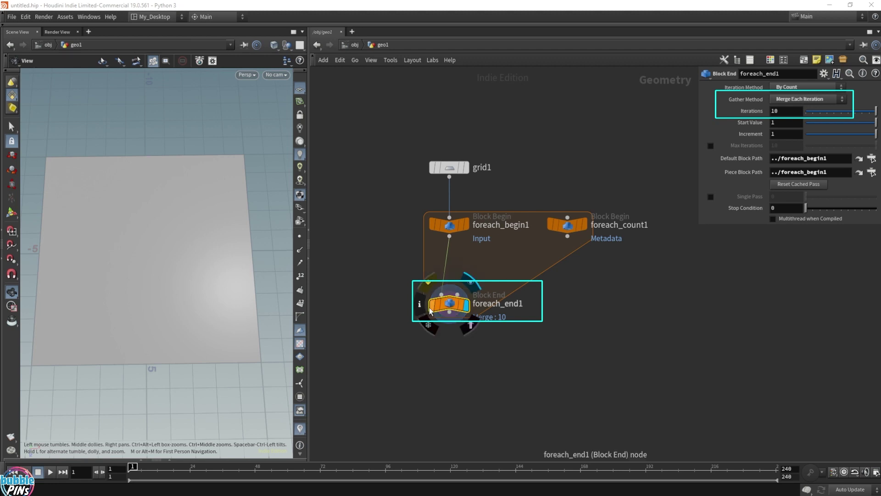
pyautogui.click(419, 304)
pyautogui.moveTo(747, 142); pyautogui.dragTo(636, 300)
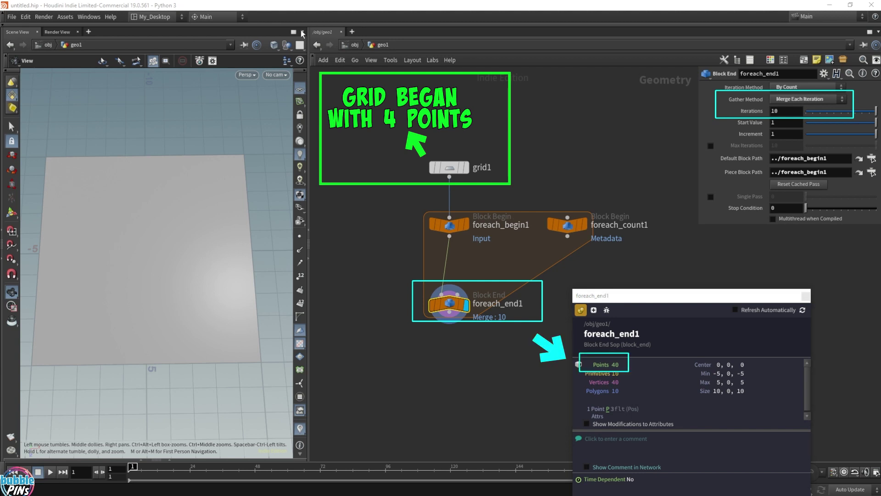
# Examine the merged grid's separate connected islands using group selection in the viewport
pyautogui.moveTo(196, 244); pyautogui.dragTo(203, 230)
pyautogui.click(12, 126)
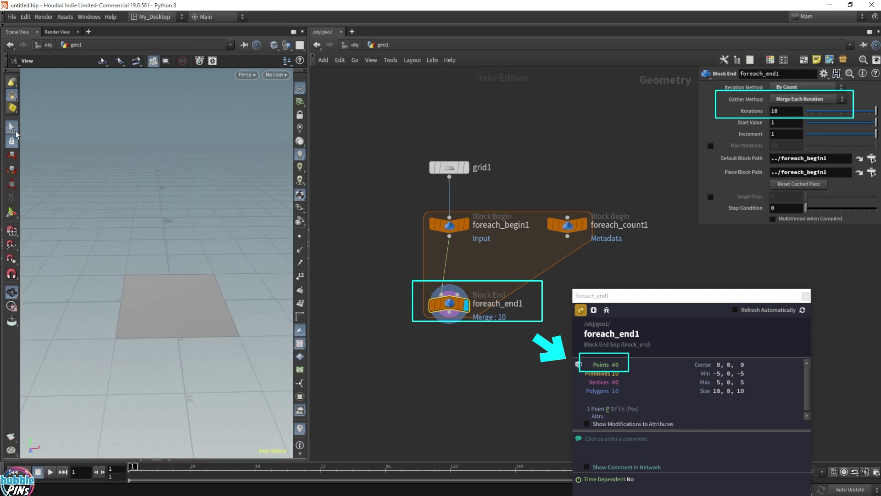
pyautogui.press('9')
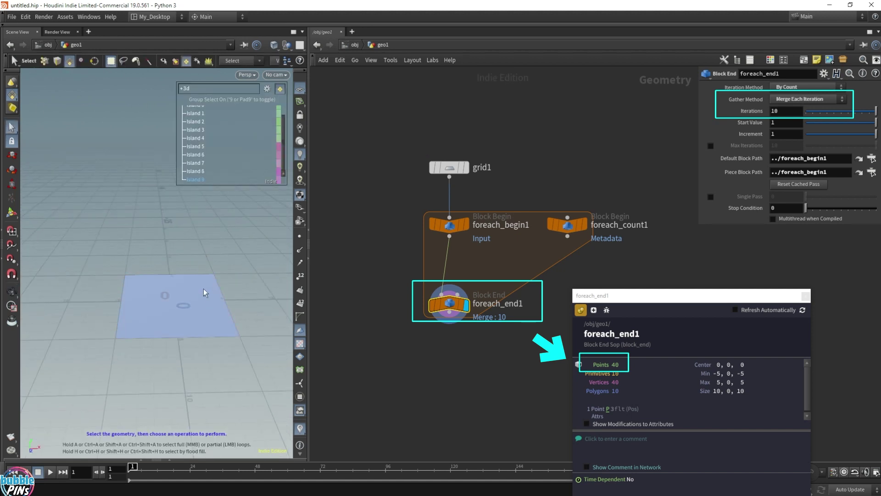
pyautogui.click(246, 75)
pyautogui.click(230, 81)
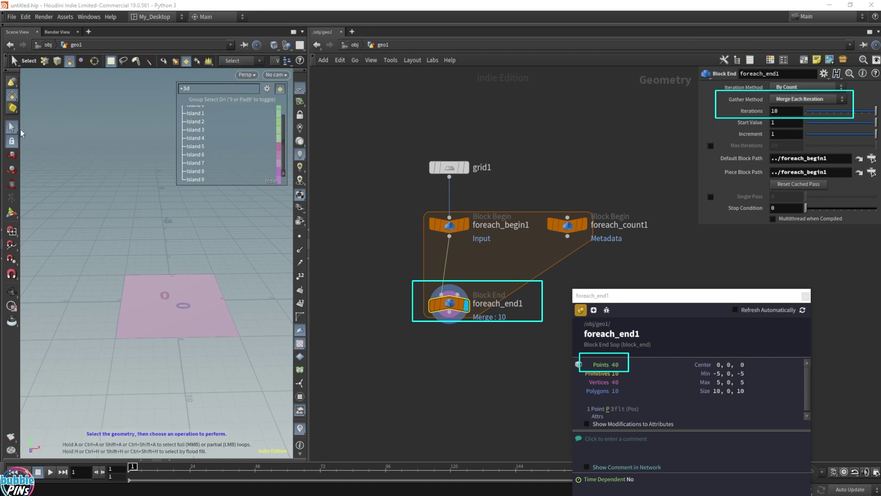
# Move four of the stacked grid copies apart in the viewport to separate the overlapping pieces
pyautogui.click(170, 301)
pyautogui.press('t')
pyautogui.moveTo(176, 302); pyautogui.dragTo(236, 302)
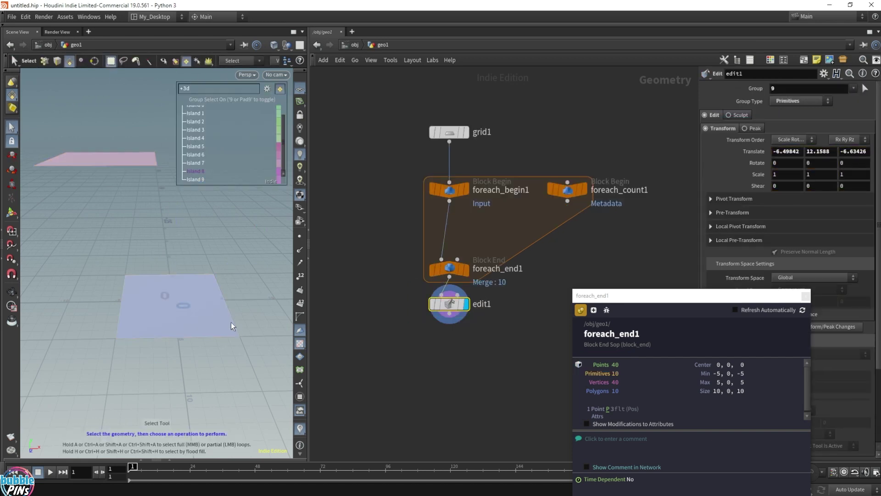
pyautogui.click(172, 303)
pyautogui.moveTo(173, 301); pyautogui.dragTo(240, 165)
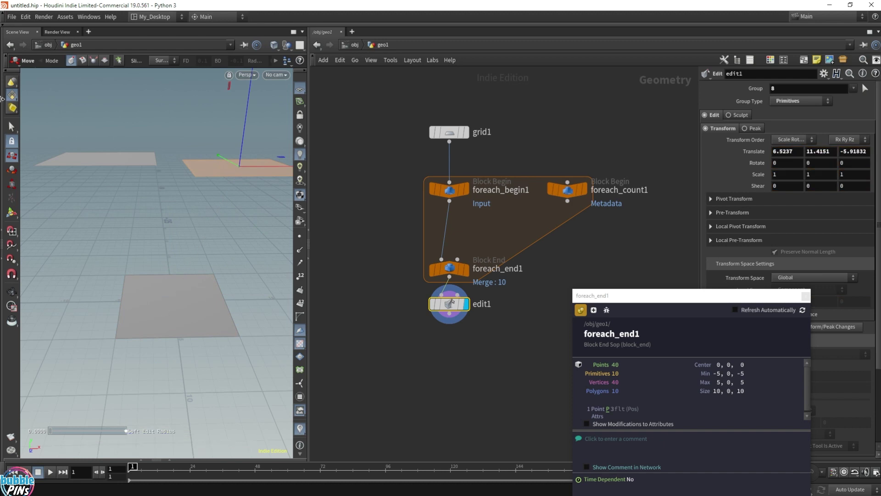
pyautogui.click(183, 300)
pyautogui.moveTo(184, 302); pyautogui.dragTo(116, 229)
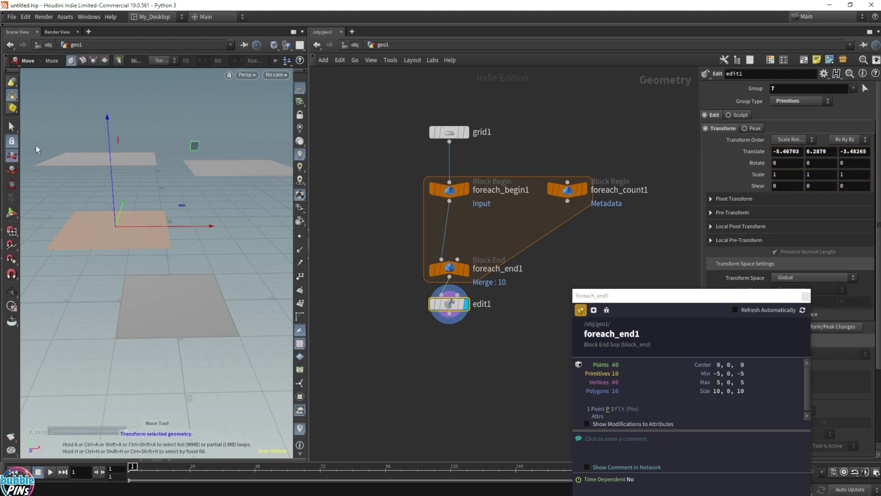
pyautogui.click(179, 303)
pyautogui.moveTo(178, 302); pyautogui.dragTo(270, 227)
pyautogui.moveTo(375, 207); pyautogui.dragTo(651, 255)
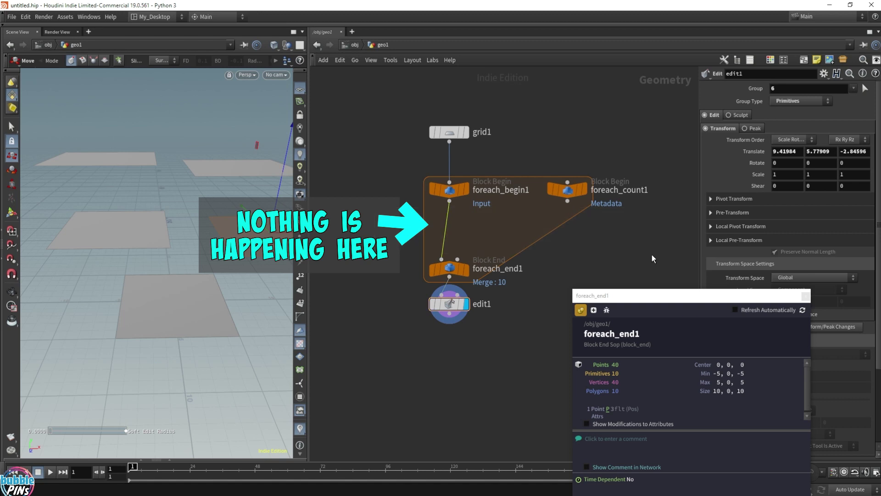
pyautogui.moveTo(390, 206); pyautogui.dragTo(645, 254)
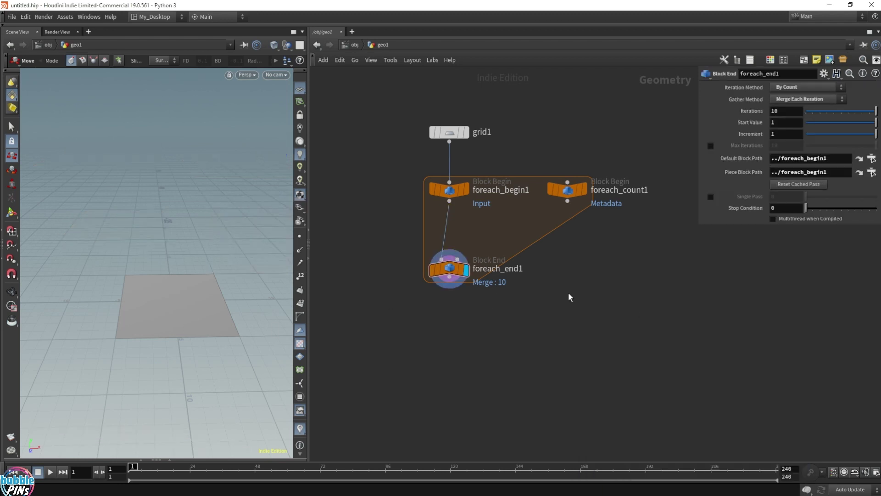
# Set the Block End node's gather method to Feedback Each Iteration
pyautogui.scroll(1, 568, 287)
pyautogui.scroll(1, 568, 286)
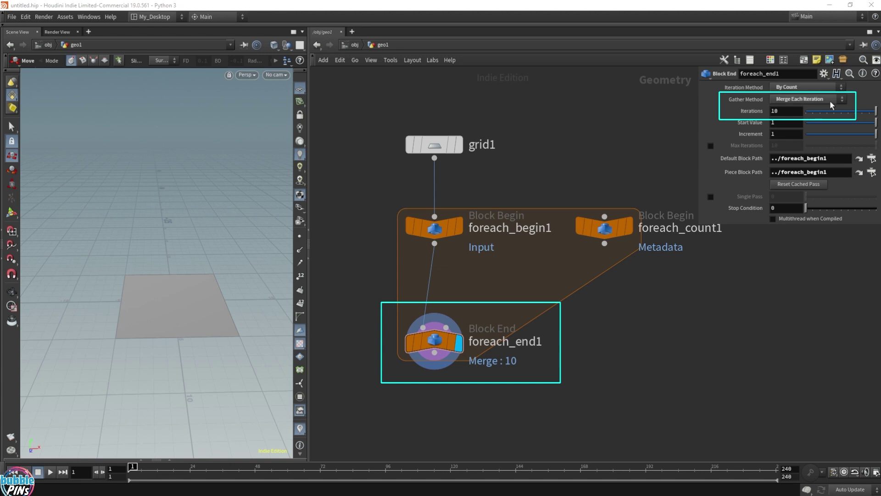
pyautogui.click(802, 103)
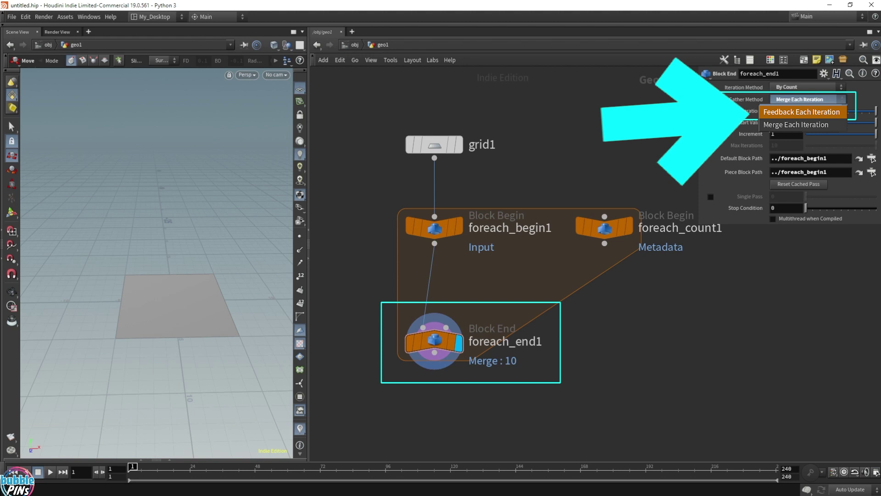
pyautogui.click(800, 112)
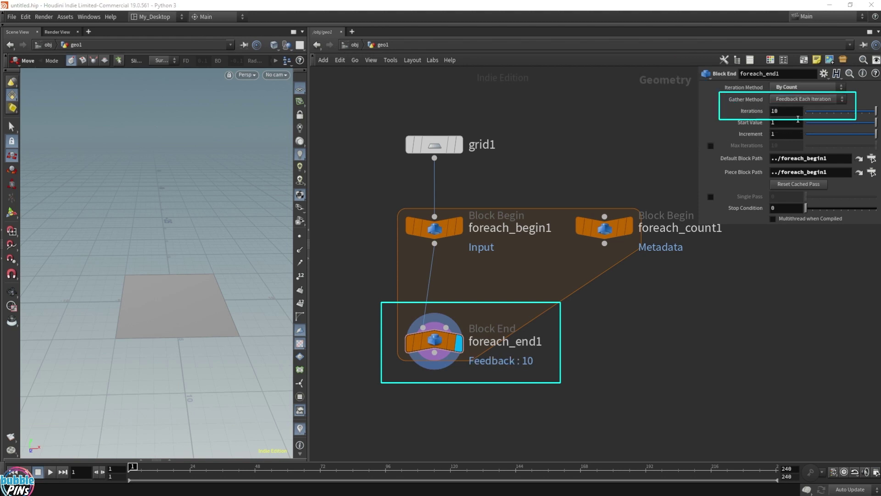
pyautogui.moveTo(370, 172); pyautogui.dragTo(550, 120)
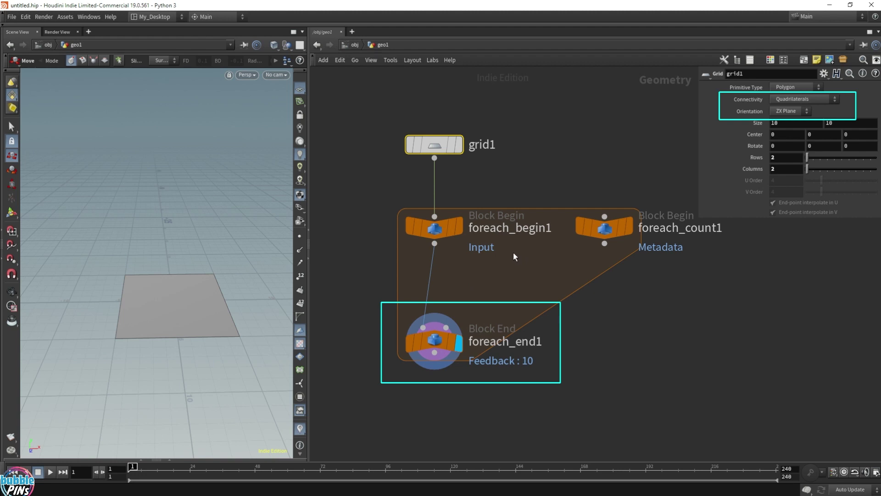
pyautogui.click(434, 342)
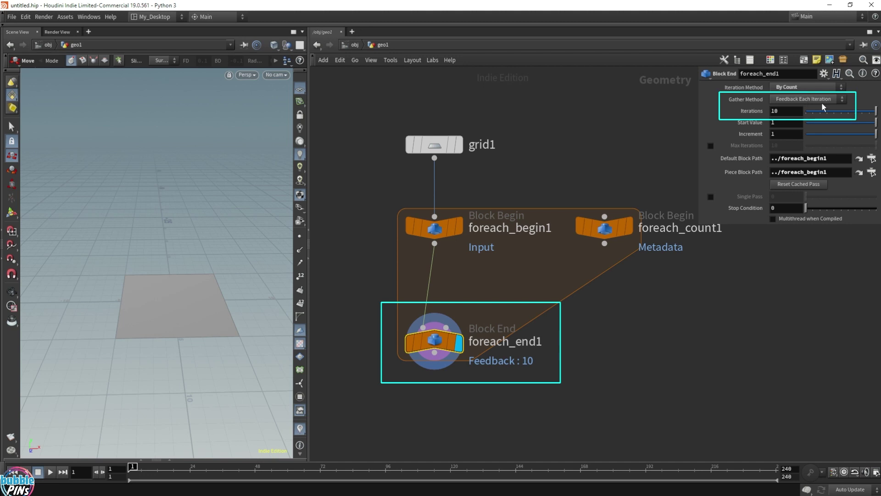
# Set the foreach_begin1 node's method to Fetch Feedback
pyautogui.moveTo(434, 234)
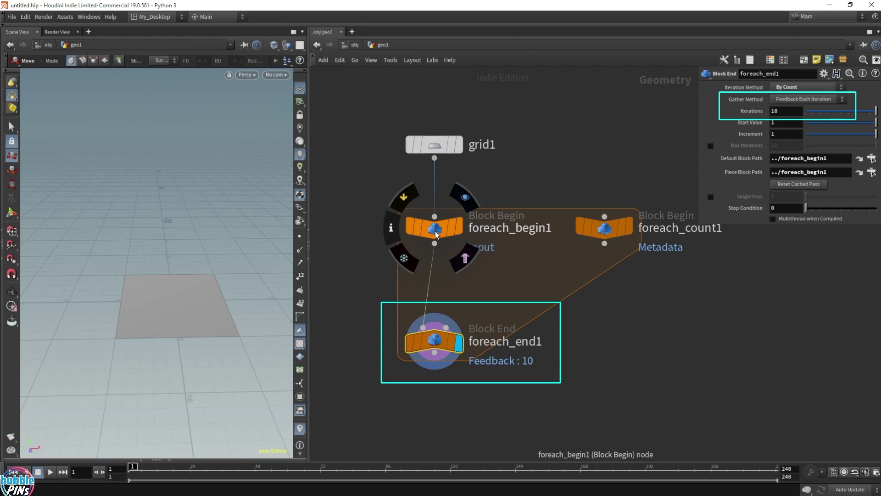
pyautogui.click(435, 231)
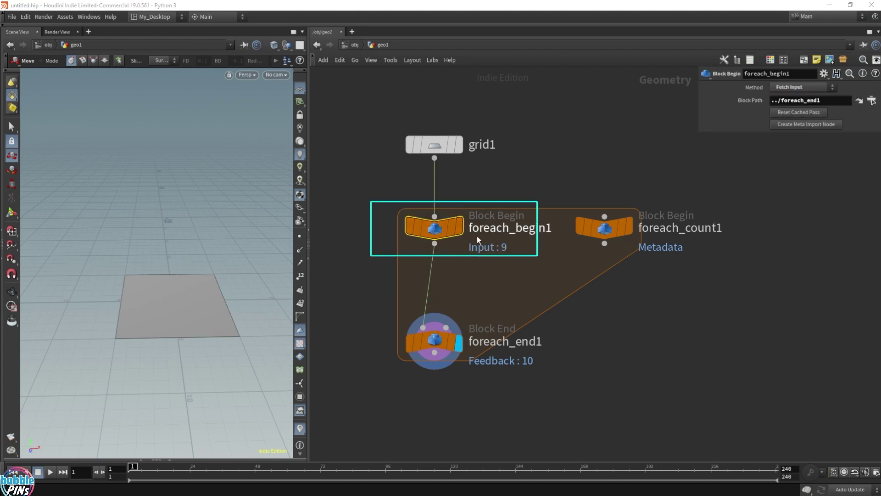
pyautogui.moveTo(423, 234)
pyautogui.moveTo(422, 233); pyautogui.dragTo(445, 230)
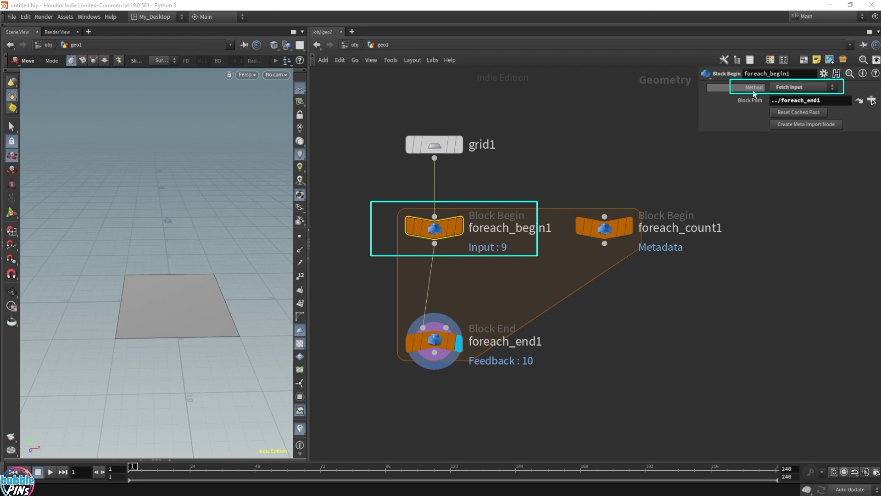
pyautogui.click(795, 88)
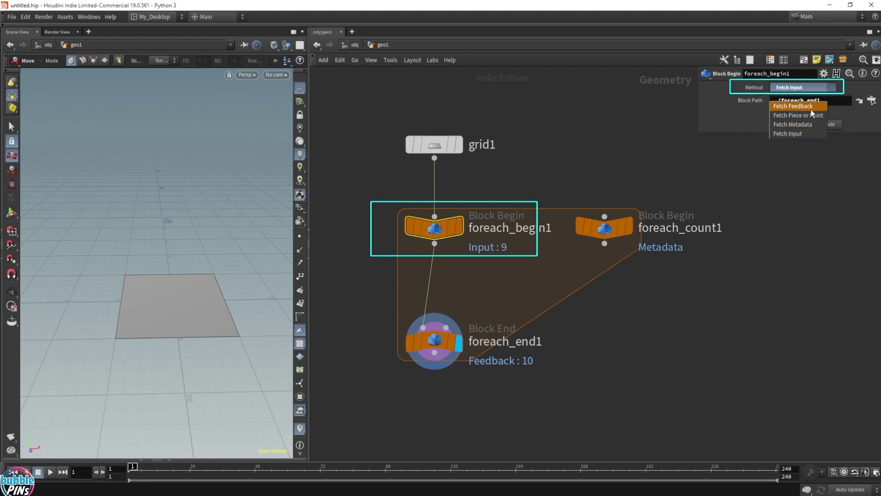
pyautogui.click(805, 107)
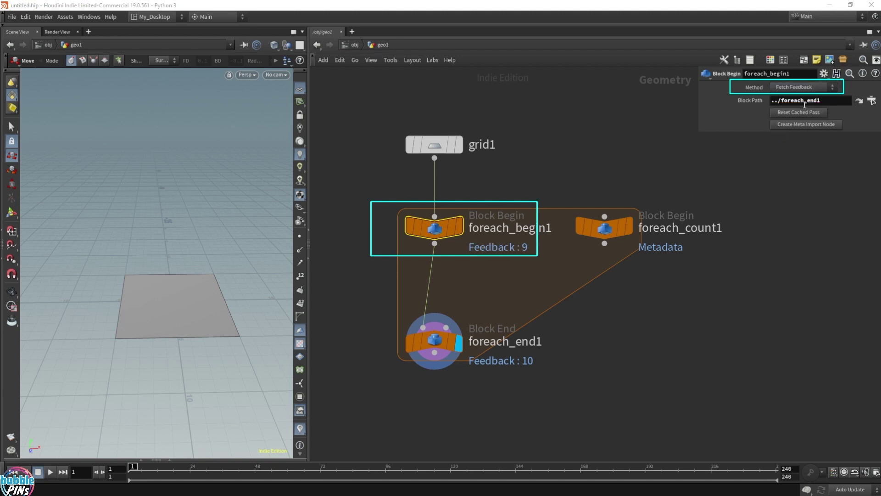
# Examine the geometry information of the foreach_end1 node with feedback gathering in use
pyautogui.moveTo(377, 392); pyautogui.dragTo(513, 321)
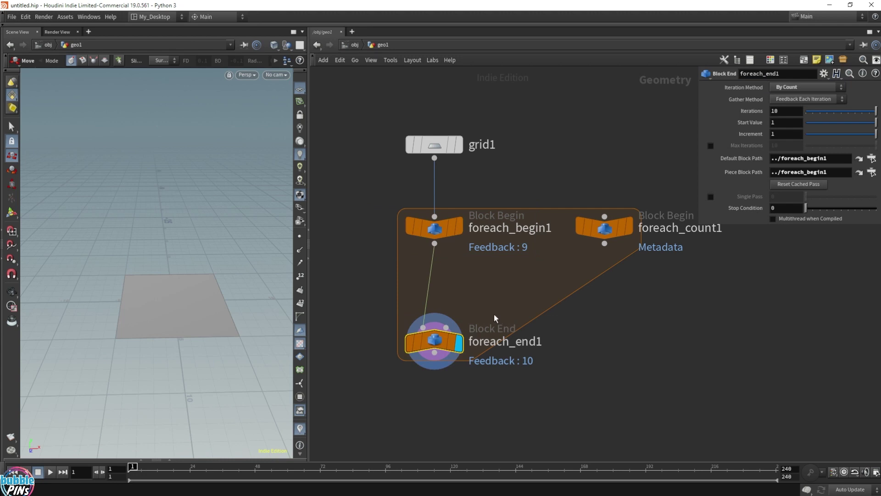
pyautogui.middleClick(417, 342)
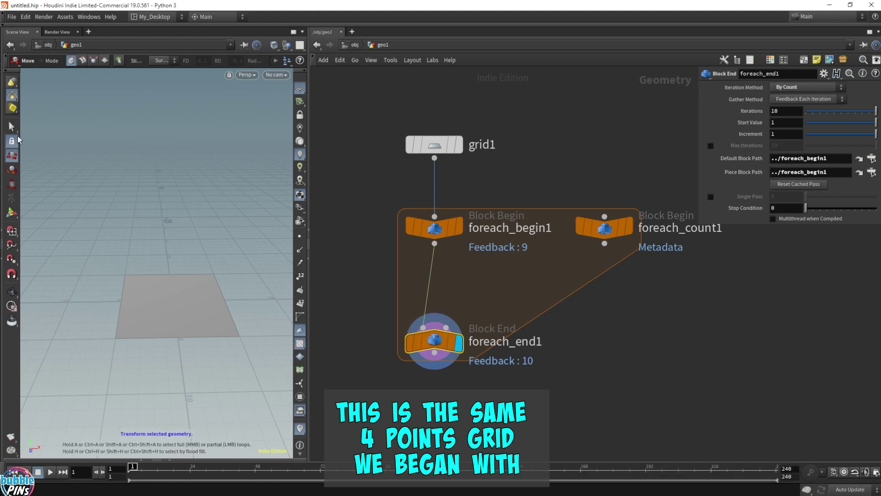
# Move the feedback loop's grid in the viewport to check for overlapping copies, and delete the resulting edit
pyautogui.press('s')
pyautogui.press('t')
pyautogui.moveTo(180, 293); pyautogui.dragTo(146, 174)
pyautogui.press('Delete')
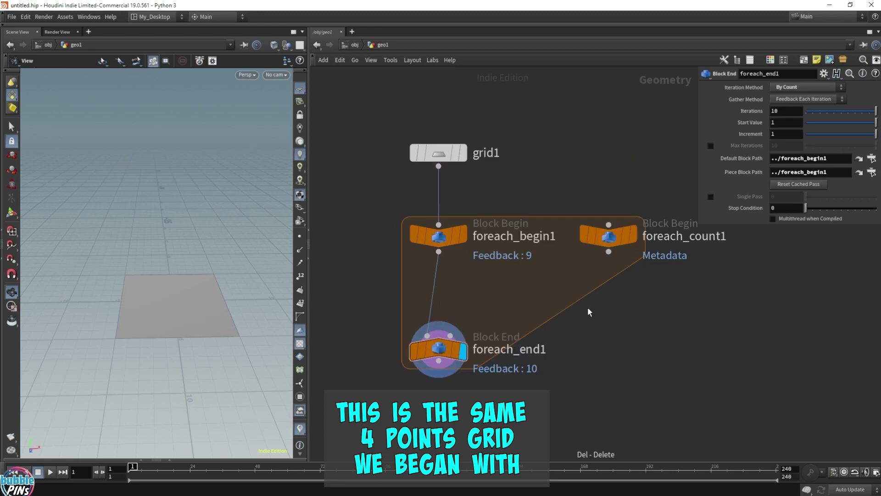
# Examine the original grid node's geometry information for comparison with the loop output
pyautogui.click(384, 184)
pyautogui.moveTo(689, 97); pyautogui.dragTo(577, 120)
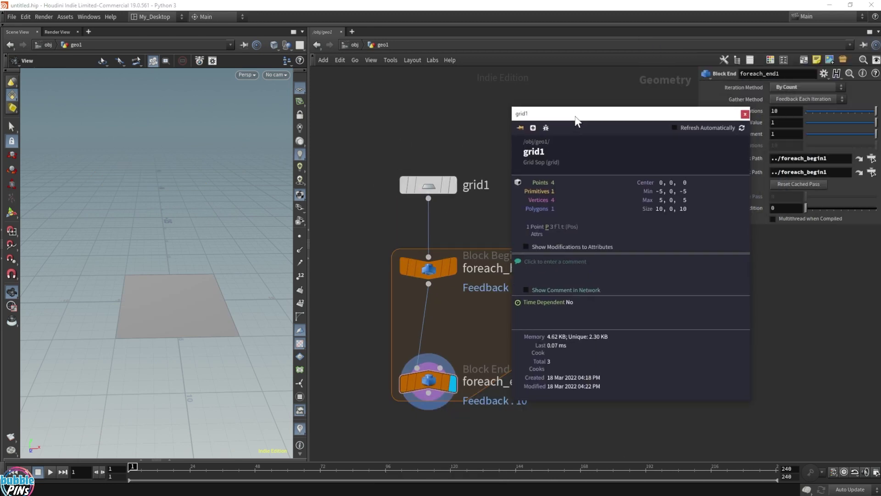
pyautogui.click(520, 128)
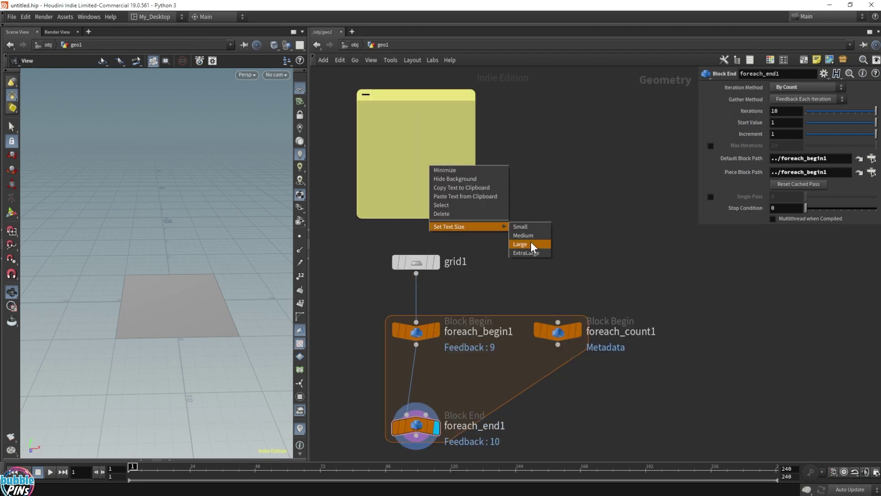
# Set the sticky note's text size to Large and title it "Basic Concept #1"
pyautogui.click(531, 246)
pyautogui.write('Basic Concept #1')
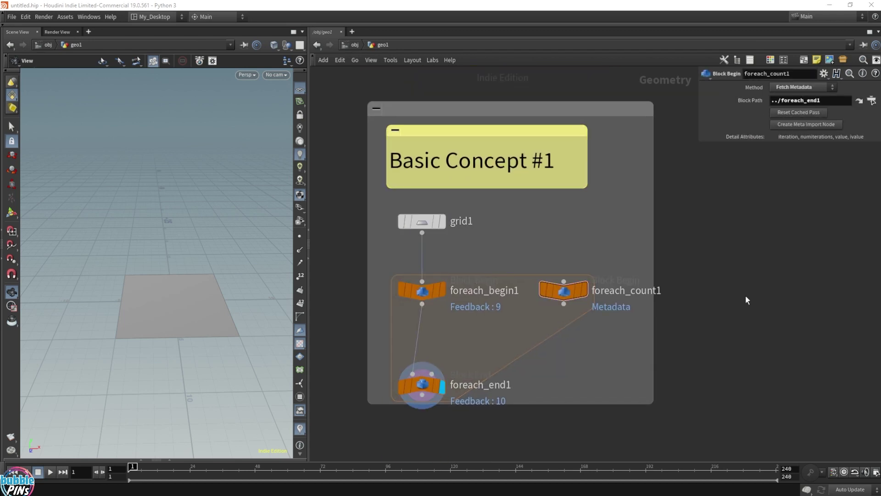
# Change the sticky note's title to "Basic Concept #2"
pyautogui.doubleClick(551, 168)
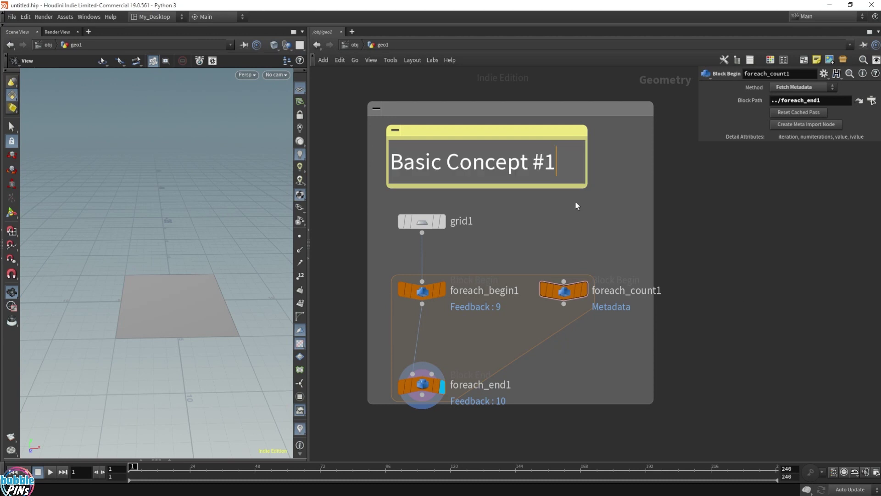
pyautogui.press('BackSpace')
pyautogui.write('2')
pyautogui.click(676, 189)
# Delete the network box surrounding the Basic Concept #2 note and nodes, keeping its contents
pyautogui.click(642, 115)
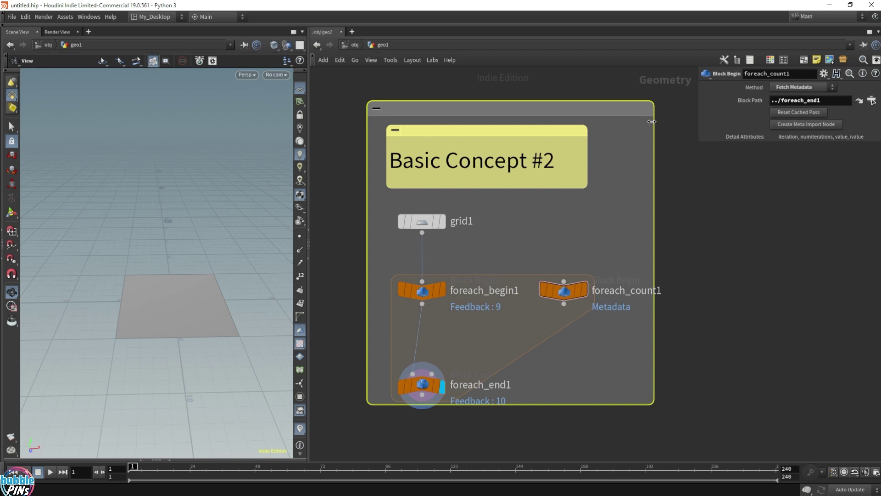
pyautogui.press('Delete')
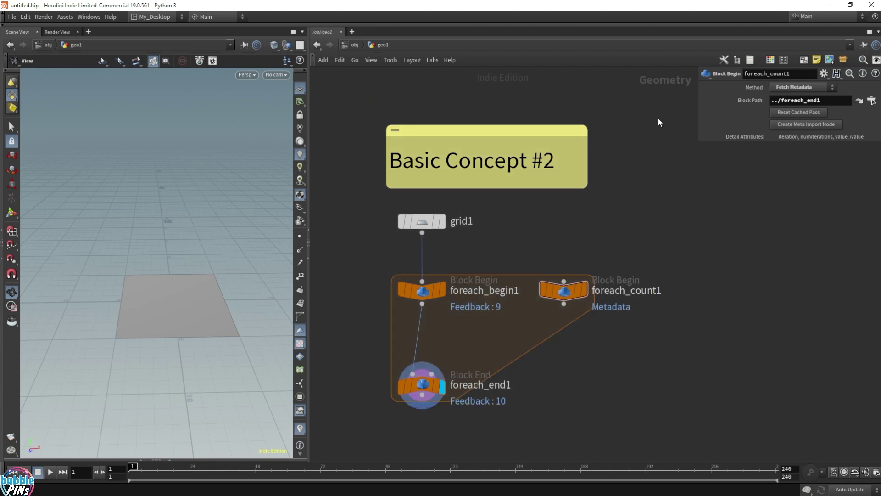
pyautogui.scroll(-2, 649, 209)
pyautogui.moveTo(648, 209); pyautogui.dragTo(611, 198, button='middle')
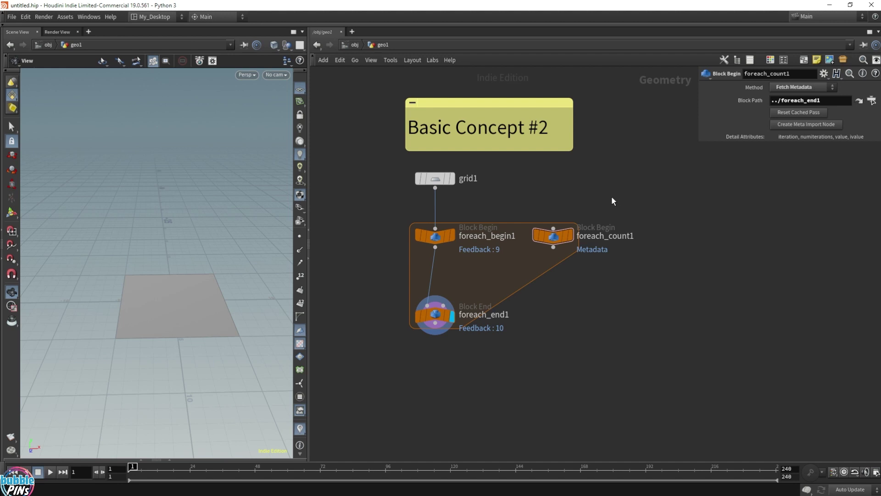
# Move foreach_end1 farther down and insert a Subdivide node between foreach_begin1 and foreach_end1
pyautogui.click(435, 315)
pyautogui.moveTo(435, 316); pyautogui.dragTo(436, 397)
pyautogui.moveTo(407, 279); pyautogui.dragTo(632, 344)
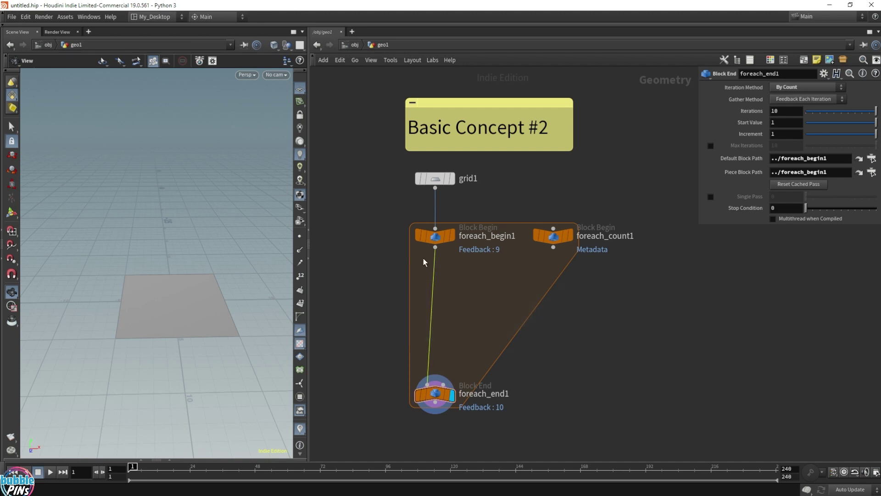
pyautogui.click(500, 370)
pyautogui.press('Tab')
pyautogui.write('sub')
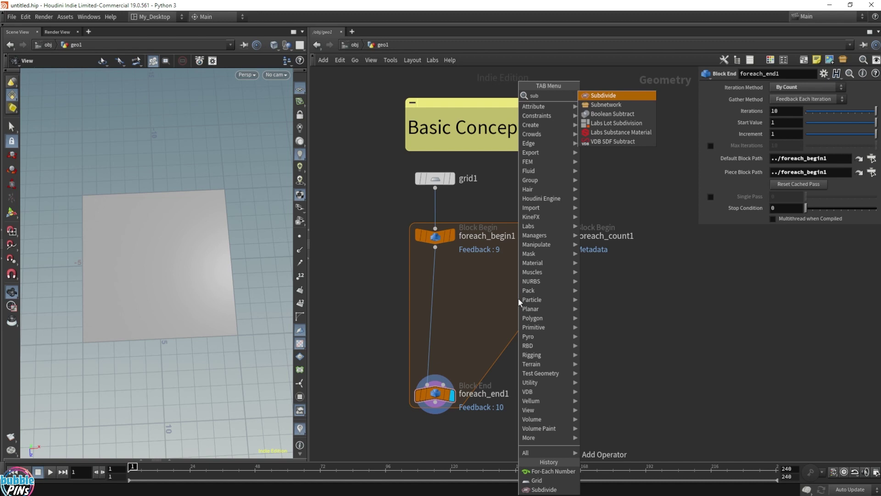
pyautogui.press('Return')
pyautogui.click(432, 304)
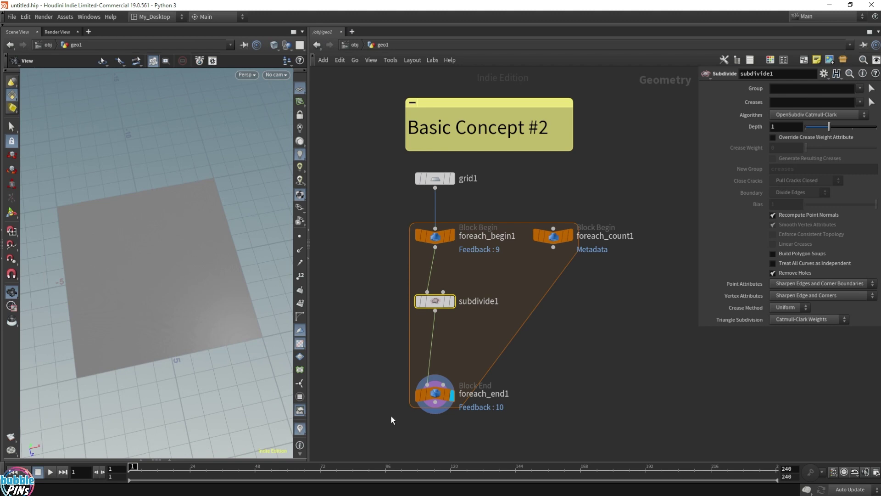
# Set foreach_end1 to 4 iterations and compare the loop output with the original grid by switching the displayed node
pyautogui.click(435, 394)
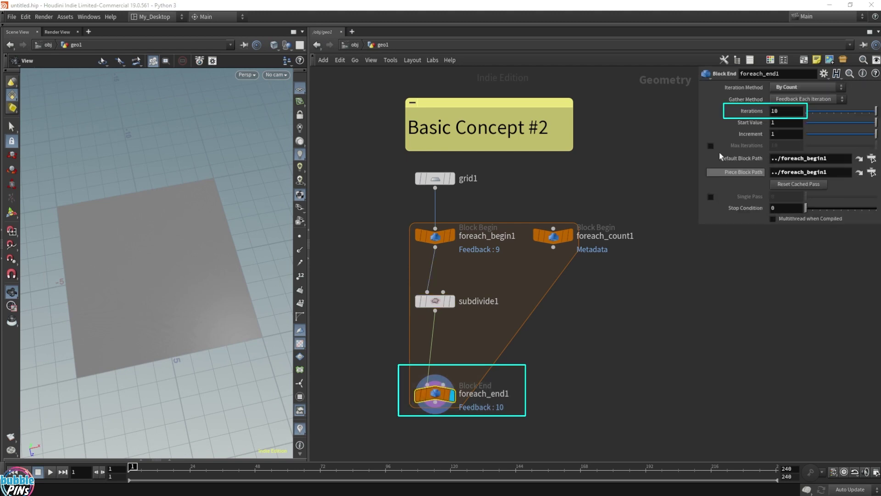
pyautogui.doubleClick(775, 111)
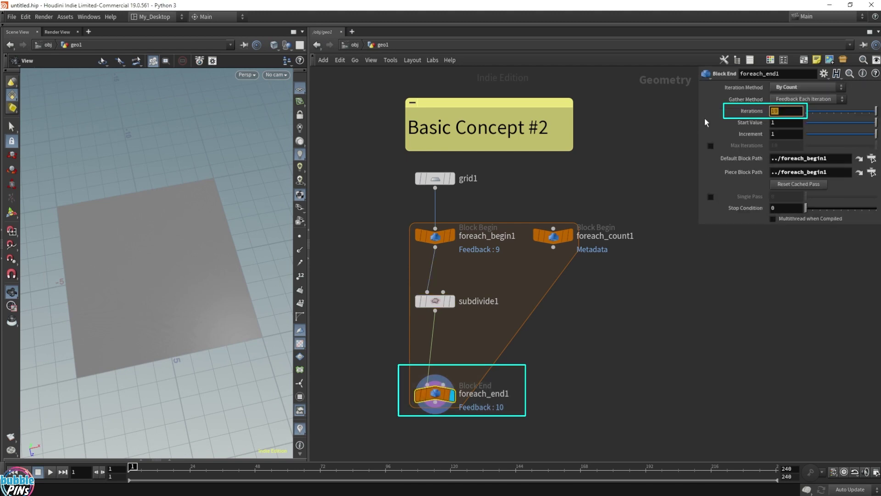
pyautogui.write('4')
pyautogui.press('Return')
pyautogui.moveTo(216, 274)
pyautogui.mouseDown()
pyautogui.moveTo(206, 270)
pyautogui.moveTo(202, 277)
pyautogui.moveTo(206, 270)
pyautogui.mouseUp()
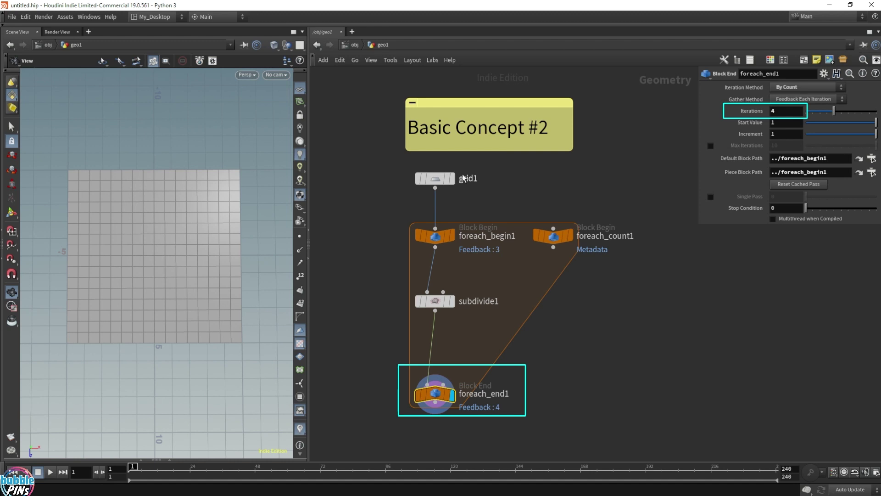
pyautogui.click(452, 178)
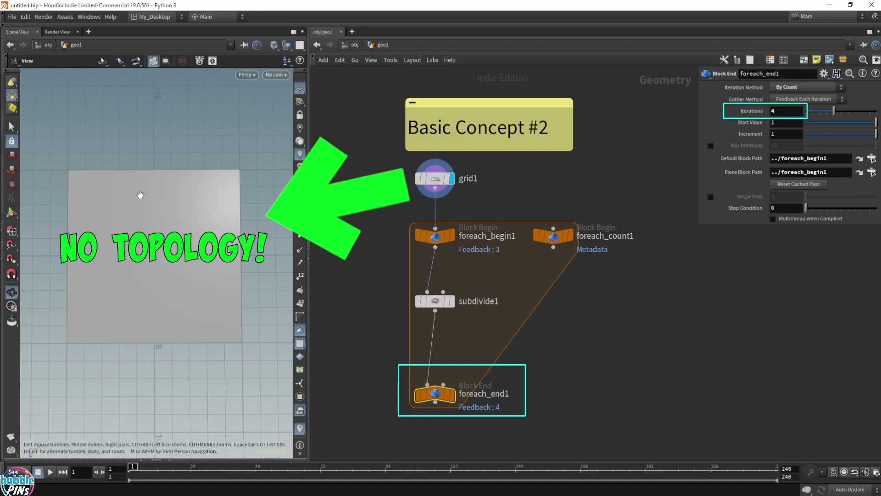
pyautogui.click(451, 402)
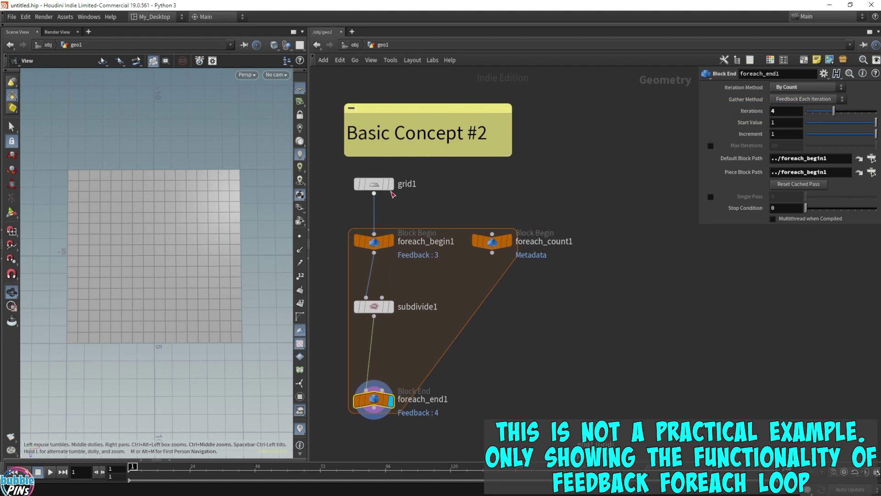
# Duplicate grid1 beside the loop and connect a new Subdivide node to the copy
pyautogui.keyDown('alt'); pyautogui.moveTo(374, 184); pyautogui.dragTo(647, 184); pyautogui.keyUp('alt')
pyautogui.press('Tab')
pyautogui.write('subd')
pyautogui.press('Return')
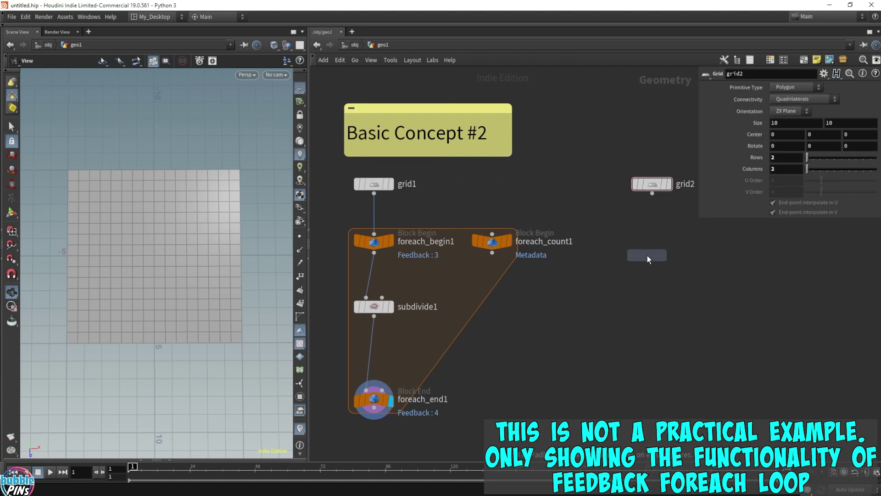
pyautogui.click(651, 248)
pyautogui.moveTo(652, 195); pyautogui.dragTo(644, 239)
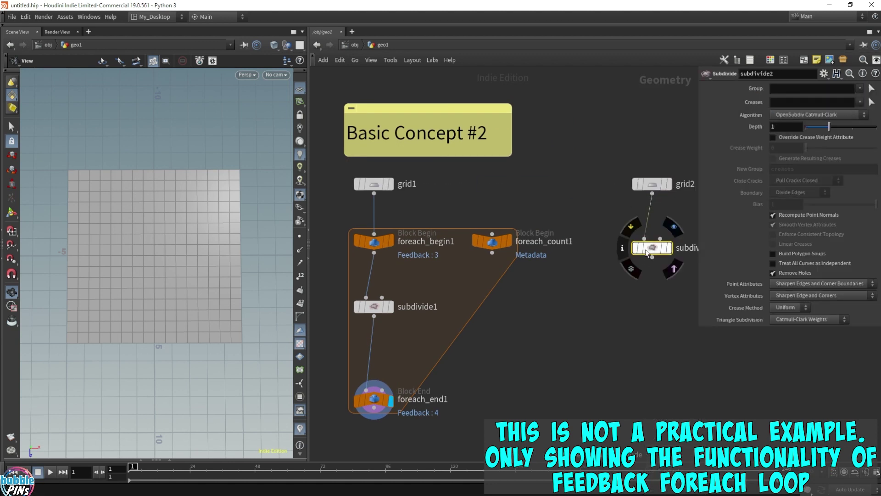
pyautogui.moveTo(644, 238); pyautogui.dragTo(619, 241, button='middle')
pyautogui.scroll(-2, 632, 243)
pyautogui.keyDown('shift'); pyautogui.click(628, 203); pyautogui.keyUp('shift')
pyautogui.moveTo(629, 204); pyautogui.dragTo(640, 205)
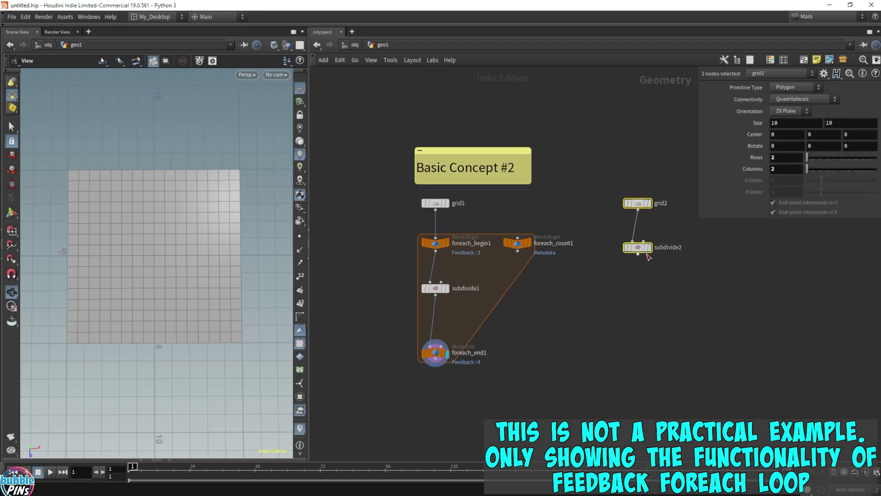
pyautogui.moveTo(637, 249); pyautogui.dragTo(637, 247)
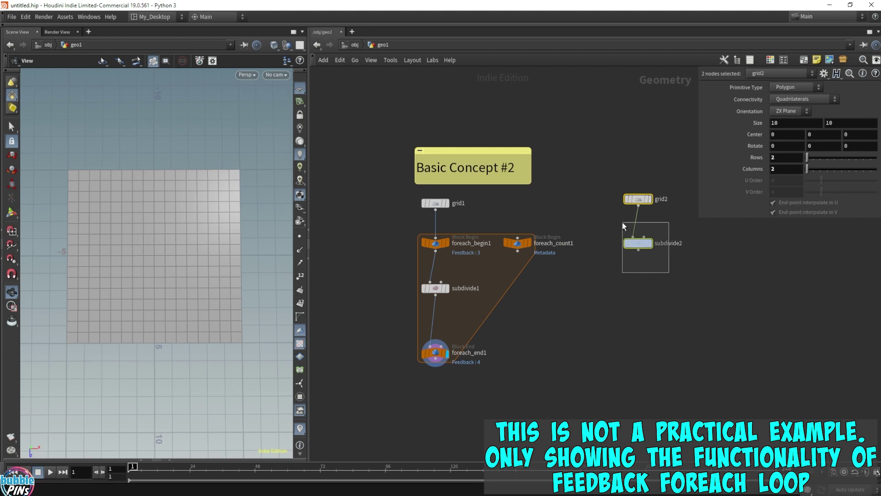
# Display the standalone Subdivide node outside the loop and set its depth to 4 for comparison with the loop
pyautogui.click(636, 243)
pyautogui.click(648, 243)
pyautogui.click(784, 127)
pyautogui.press('BackSpace')
pyautogui.write('4')
pyautogui.press('Return')
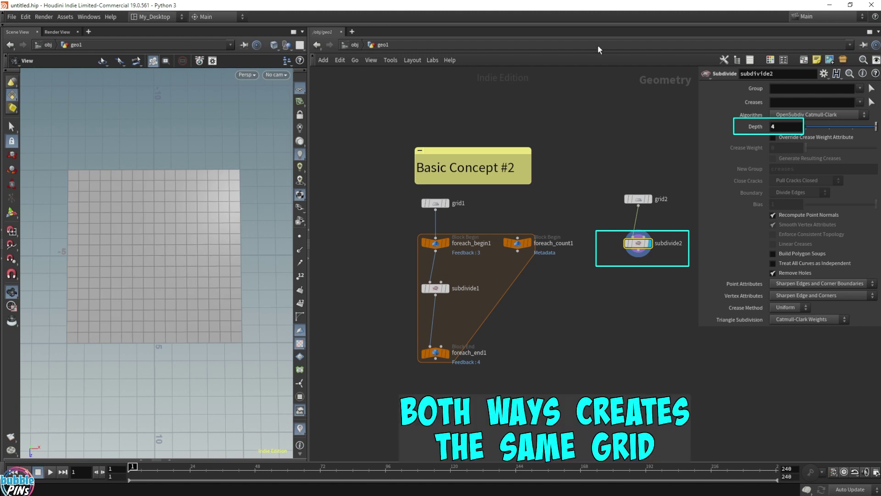
pyautogui.moveTo(144, 251)
pyautogui.mouseDown()
pyautogui.moveTo(143, 242)
pyautogui.moveTo(142, 261)
pyautogui.moveTo(147, 249)
pyautogui.mouseUp()
pyautogui.moveTo(389, 192); pyautogui.dragTo(580, 400)
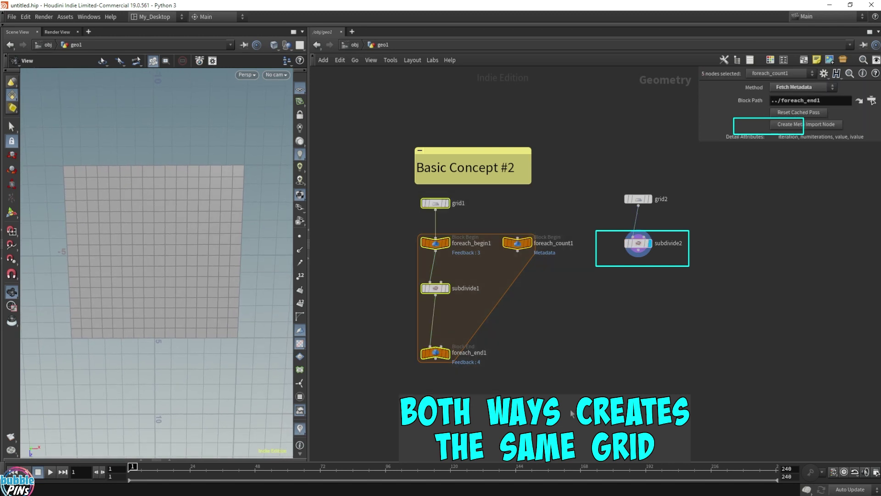
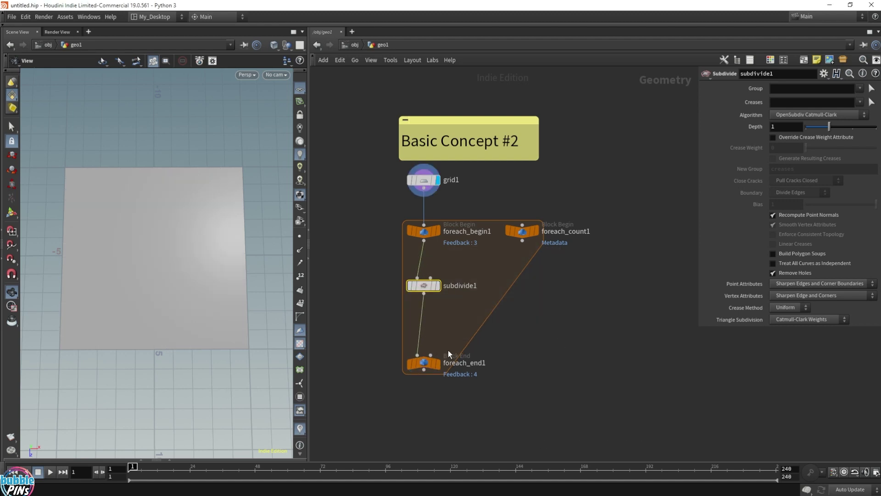
# Display foreach_end1 and set its gather method to Merge Each Iteration
pyautogui.moveTo(428, 230)
pyautogui.click(438, 363)
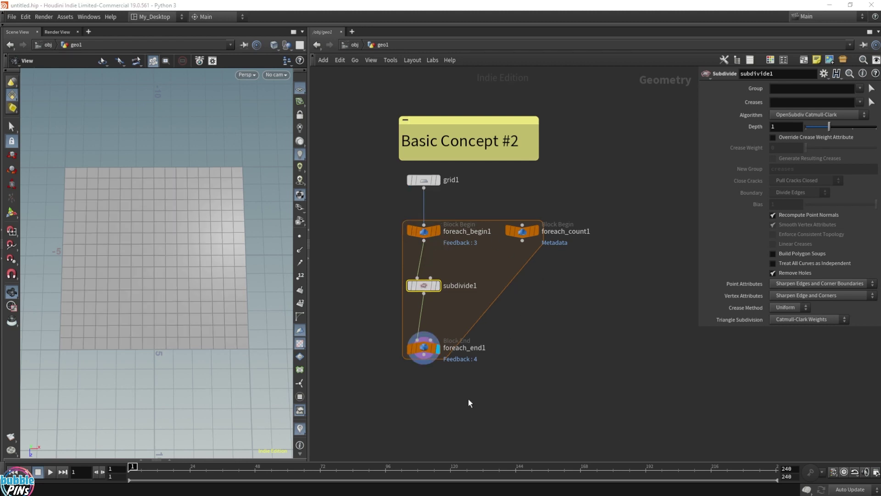
pyautogui.click(423, 347)
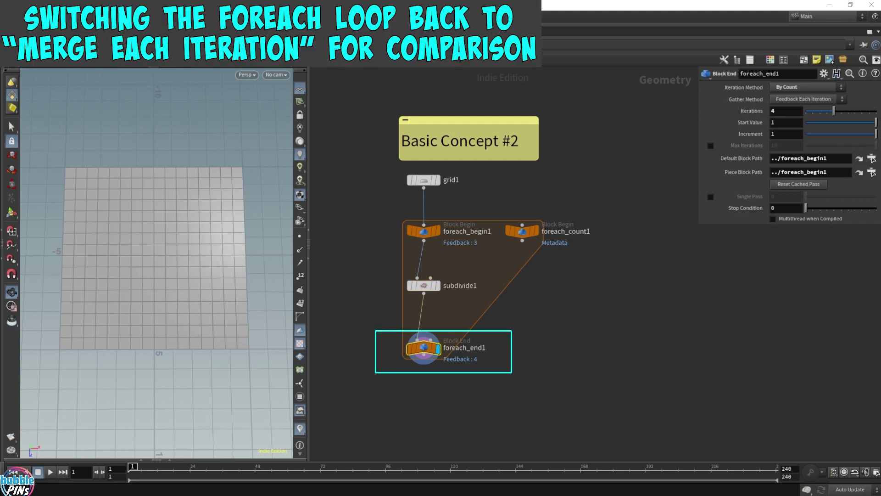
pyautogui.click(800, 99)
pyautogui.click(783, 129)
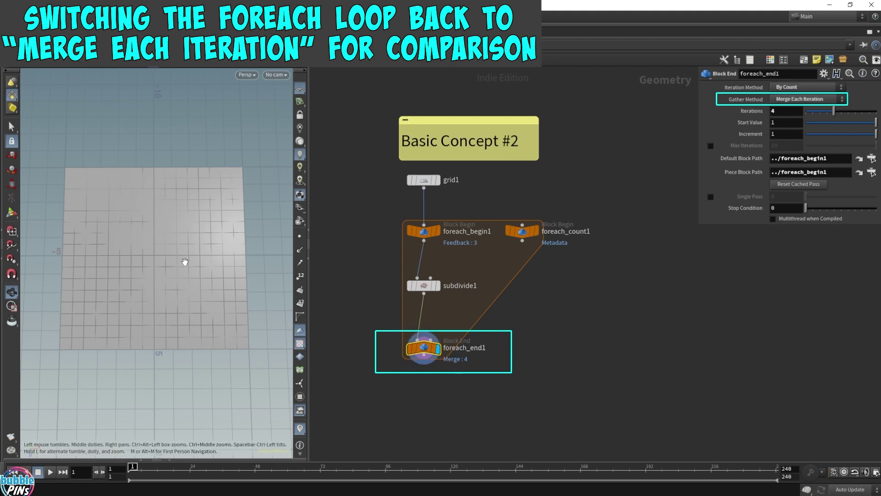
pyautogui.moveTo(187, 260); pyautogui.dragTo(192, 259)
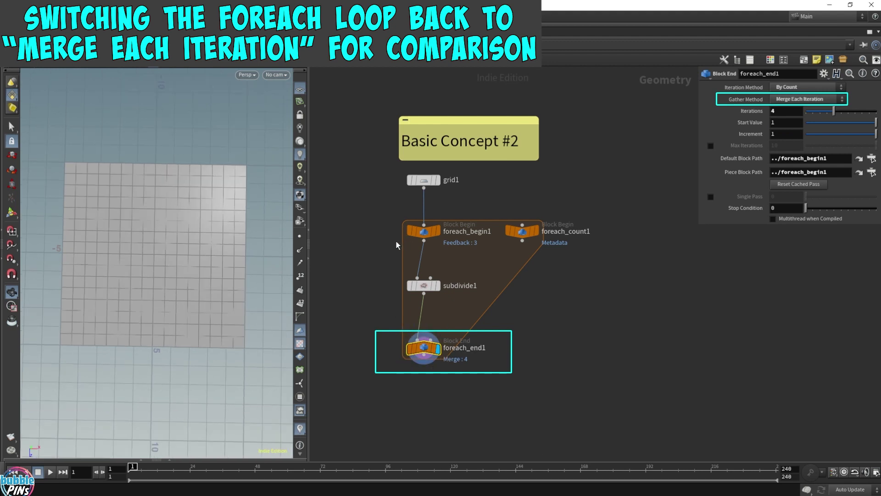
# Set foreach_begin1's method to Fetch Input and inspect the merged output of foreach_end1
pyautogui.click(423, 233)
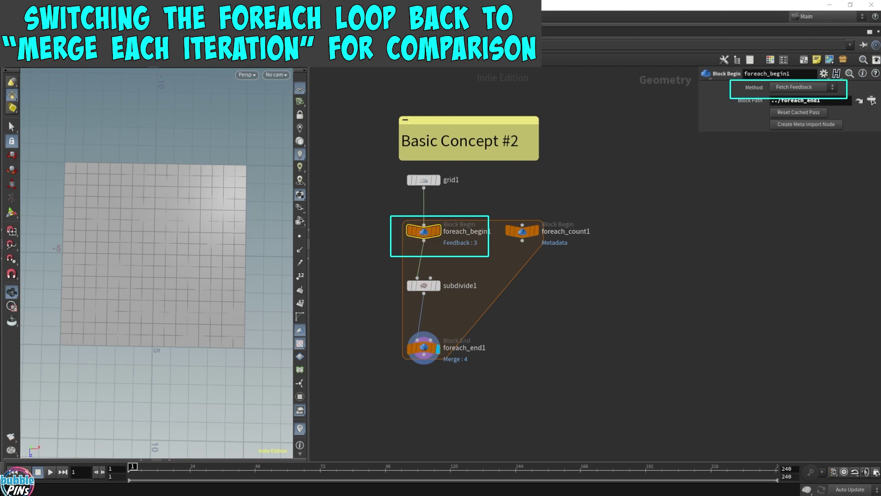
pyautogui.click(802, 87)
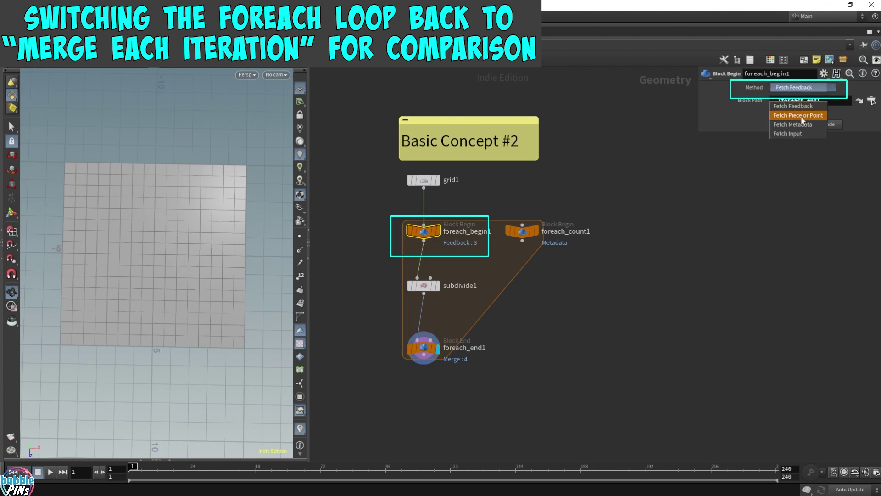
pyautogui.click(797, 136)
pyautogui.click(423, 348)
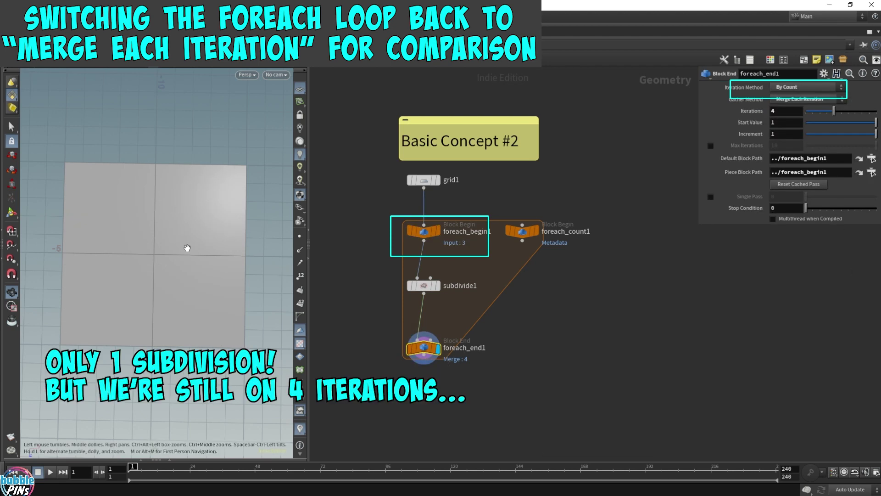
pyautogui.moveTo(187, 248); pyautogui.dragTo(189, 205)
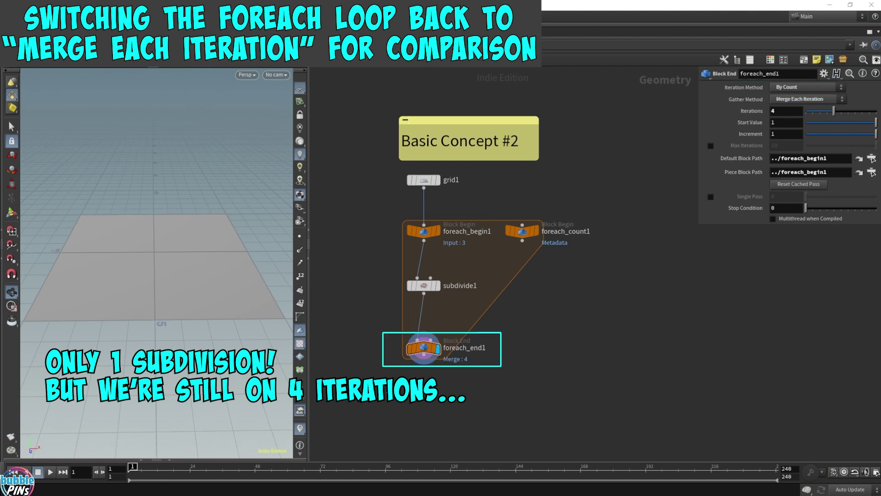
# Pull overlapping grid copies apart: move primitives 12-15 by about (2.57, 4.26, -2.79) and primitives 8-11 by about (2.62, -5.62, 3.75)
pyautogui.click(780, 110)
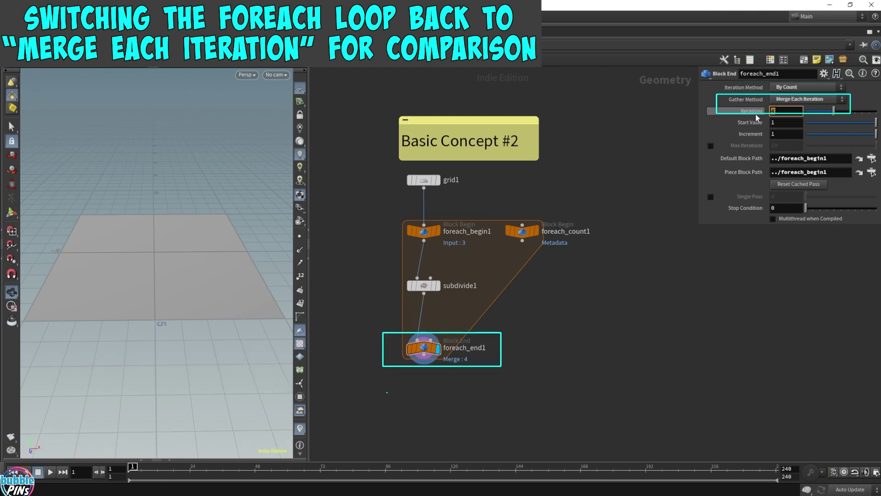
pyautogui.press('t')
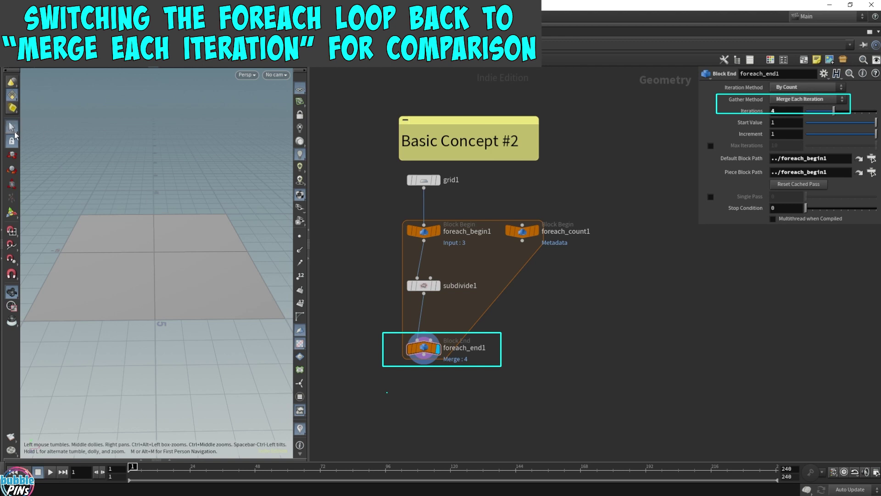
pyautogui.click(166, 266)
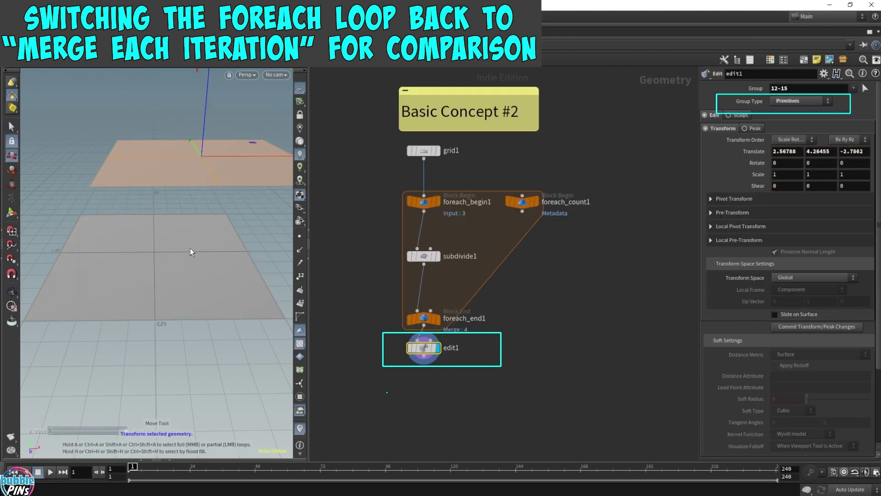
pyautogui.press('s')
pyautogui.click(168, 261)
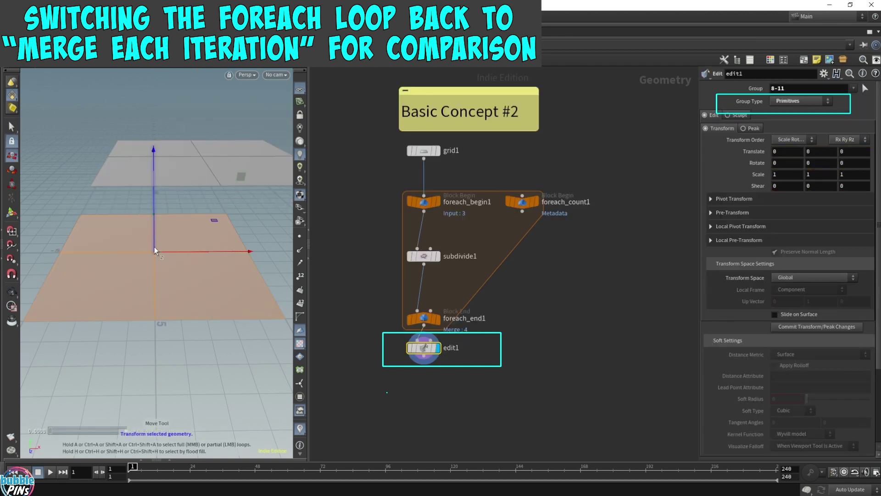
pyautogui.press('t')
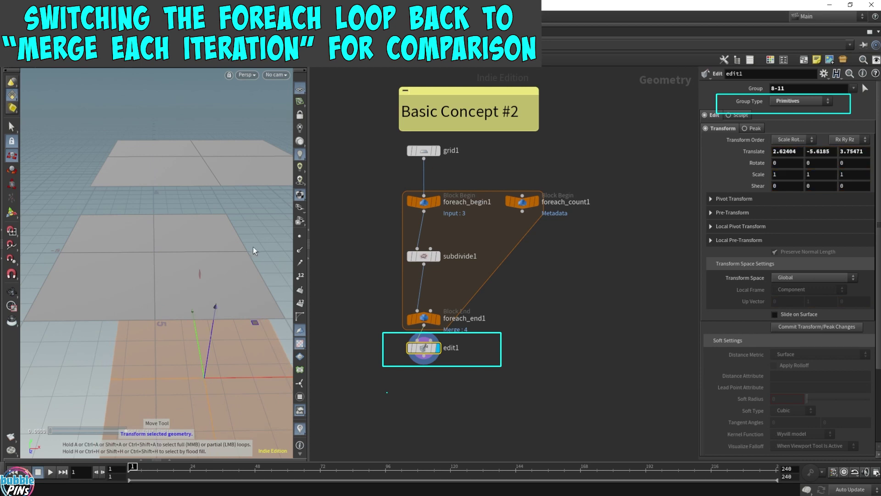
pyautogui.keyDown('alt'); pyautogui.moveTo(217, 230); pyautogui.dragTo(208, 167); pyautogui.keyUp('alt')
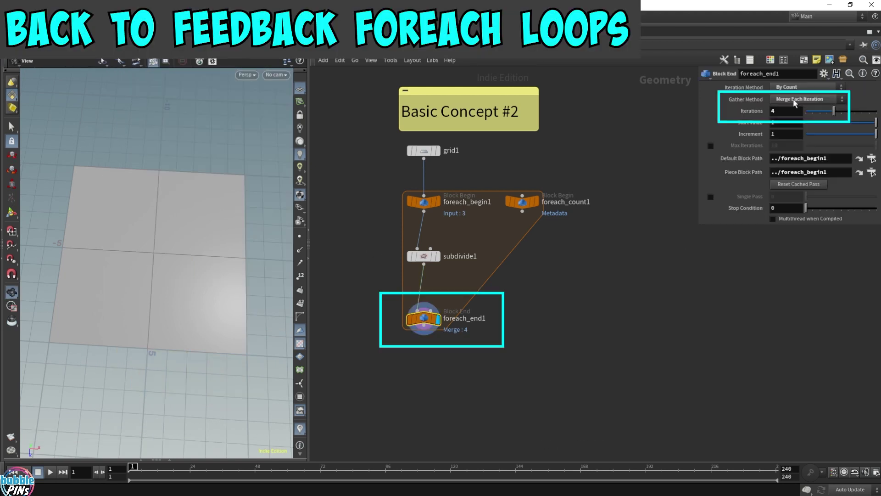
# Set foreach_end1's gather method to Feedback Each Iteration and foreach_begin1's method to Fetch Feedback
pyautogui.click(800, 99)
pyautogui.click(796, 117)
pyautogui.moveTo(368, 182); pyautogui.dragTo(447, 224)
pyautogui.click(800, 86)
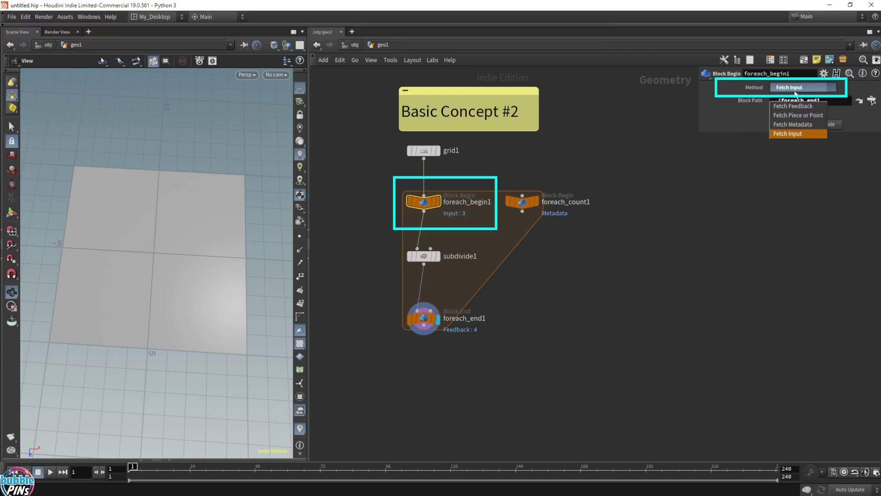
pyautogui.click(794, 102)
pyautogui.moveTo(122, 240); pyautogui.dragTo(143, 227)
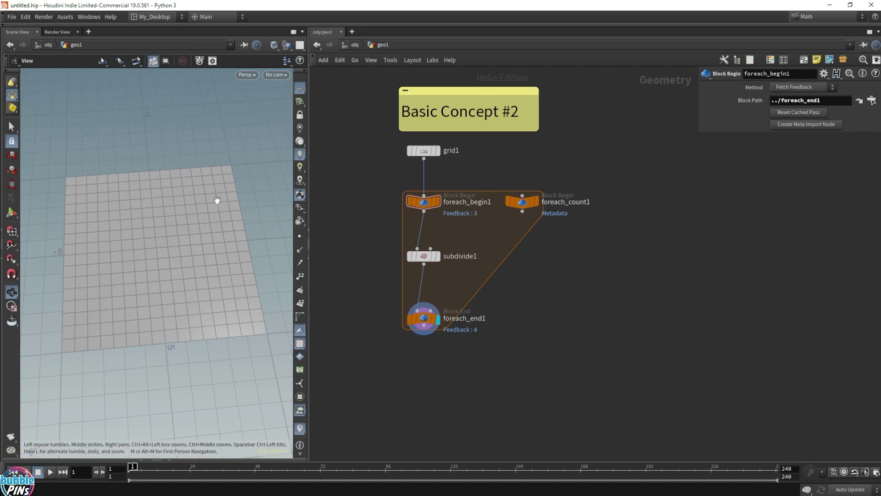
# Enclose the Basic Concept #2 note and its nodes in a network box and save the scene as "feedback foreach - RECORDING.hiplc"
pyautogui.click(803, 59)
pyautogui.moveTo(364, 88); pyautogui.dragTo(649, 389)
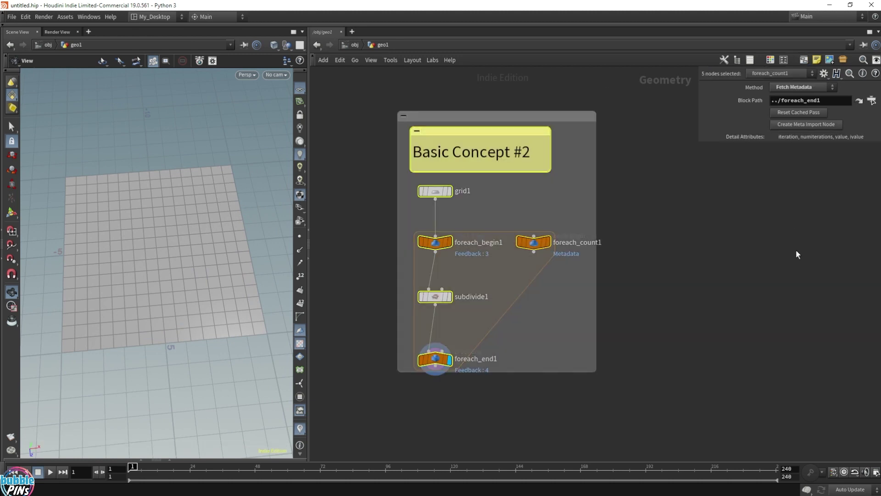
pyautogui.click(797, 254)
pyautogui.hotkey('ctrl', 's')
# Change the sticky note's title to "Basic Concept #3" and delete the surrounding network box, keeping its contents
pyautogui.doubleClick(540, 156)
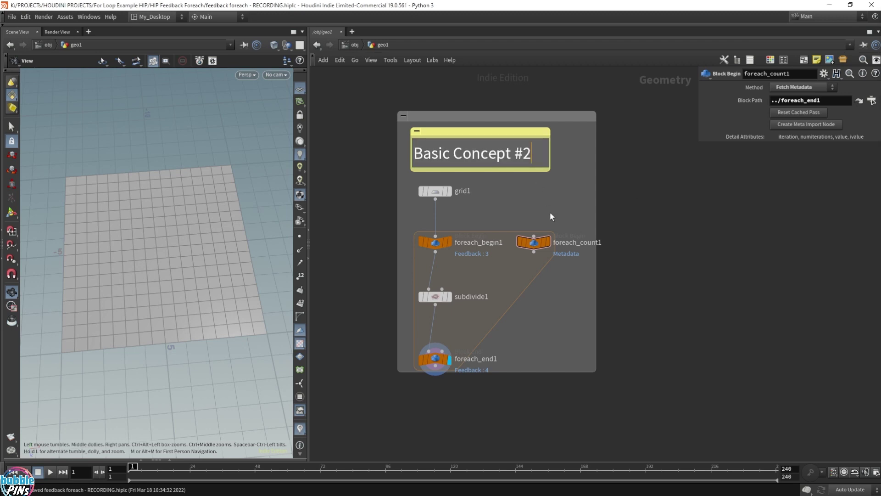
pyautogui.press('BackSpace')
pyautogui.write('3')
pyautogui.click(550, 213)
pyautogui.press('Delete')
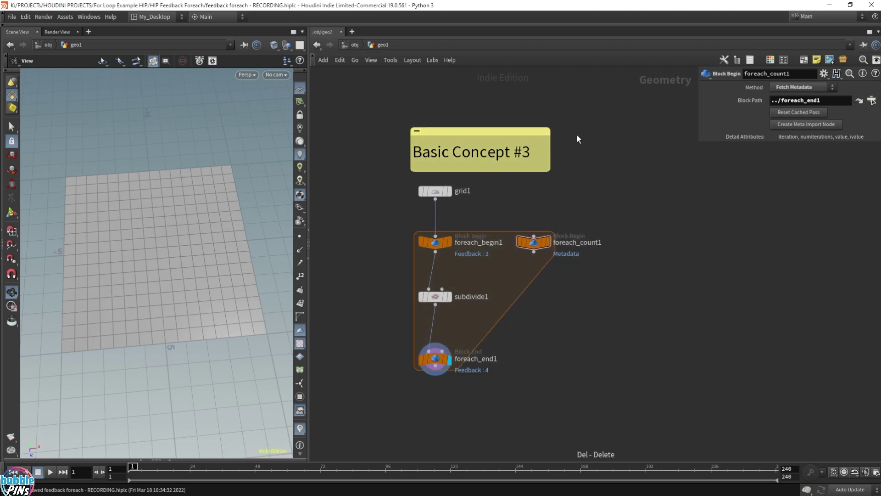
# Move foreach_end1 farther below the Subdivide node to make room inside the loop
pyautogui.scroll(-2, 569, 216)
pyautogui.moveTo(434, 309); pyautogui.dragTo(436, 412)
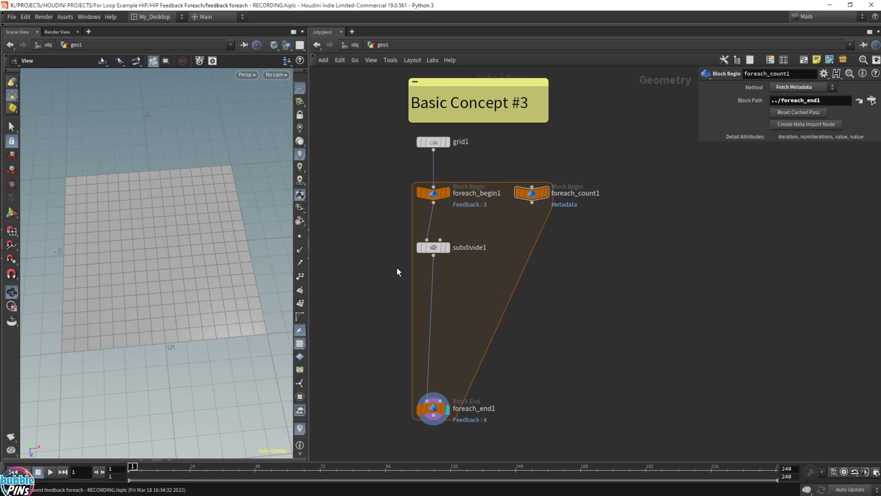
# Replace the Subdivide node in the loop with a PolyExtrude node and move foreach_end1 closer beneath it
pyautogui.moveTo(398, 257); pyautogui.dragTo(543, 243)
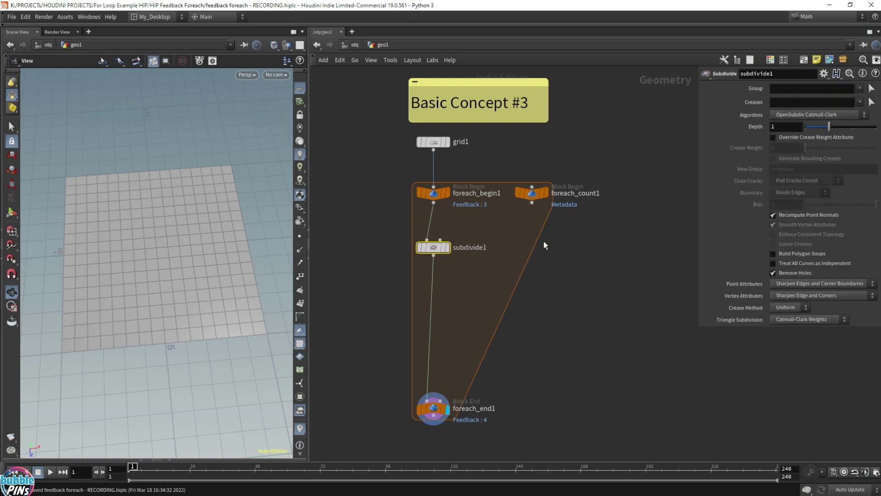
pyautogui.press('Delete')
pyautogui.press('Tab')
pyautogui.write('poly')
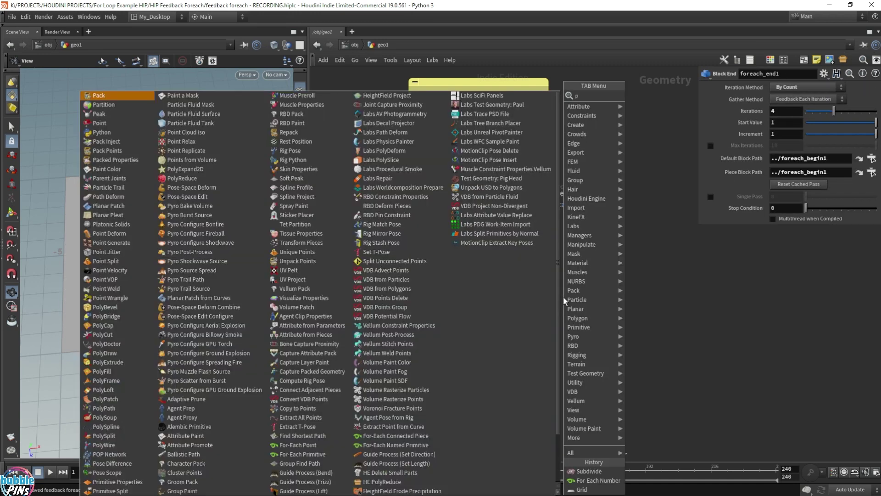
pyautogui.press('Return')
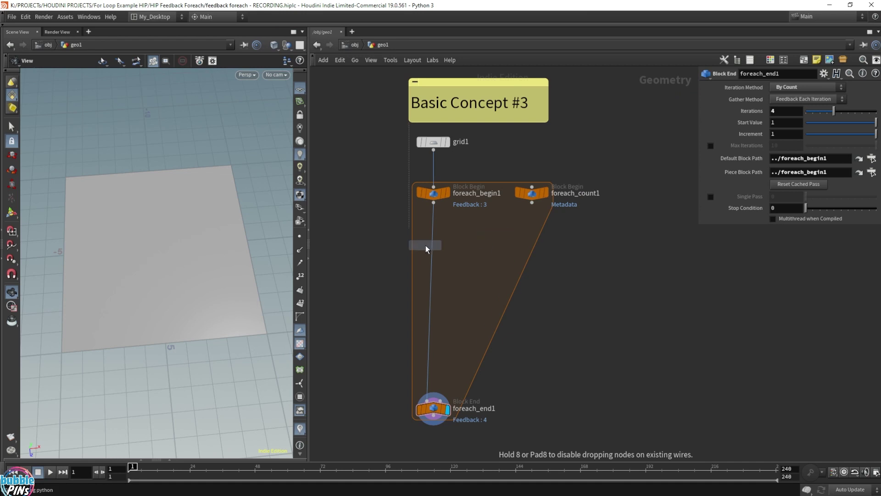
pyautogui.click(428, 245)
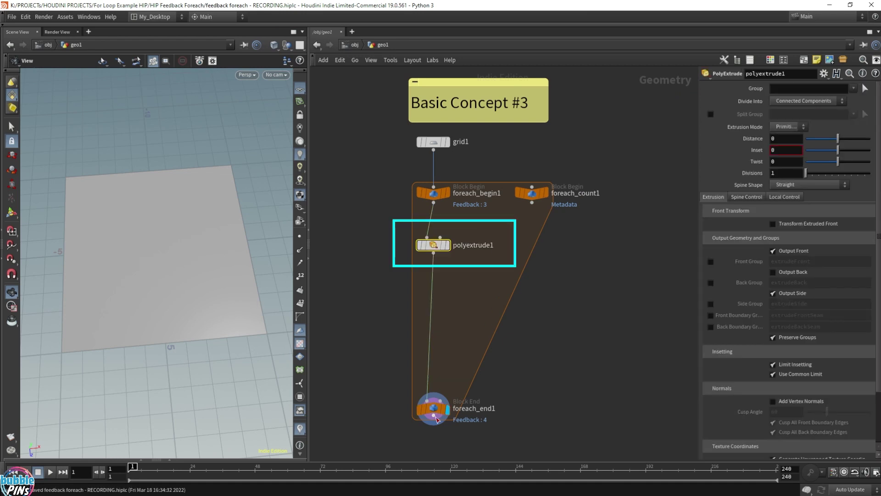
pyautogui.moveTo(437, 419); pyautogui.dragTo(436, 376)
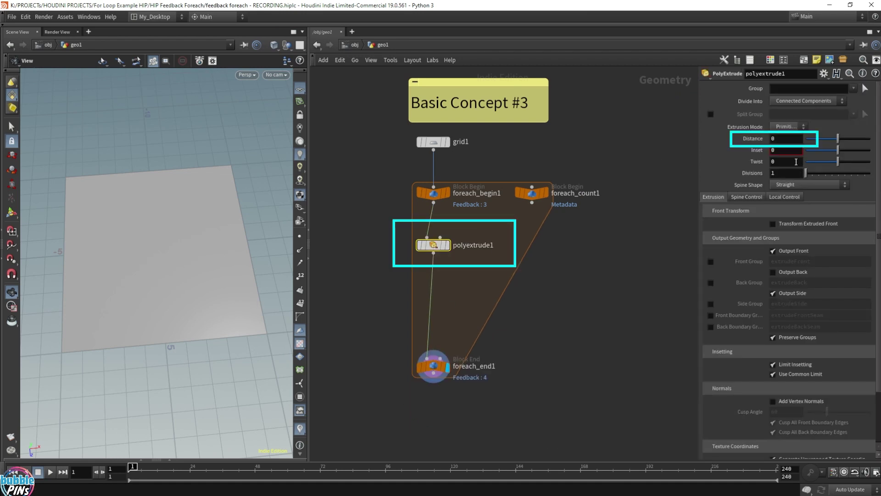
# Set the PolyExtrude distance to 0.5 and inspect the extruded grid in perspective
pyautogui.click(787, 139)
pyautogui.write('.5')
pyautogui.press('Return')
pyautogui.moveTo(216, 276); pyautogui.dragTo(225, 266)
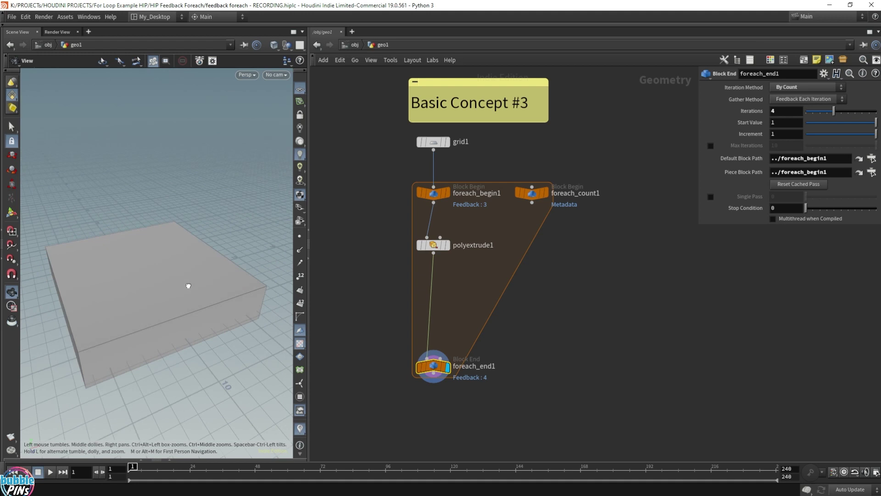
pyautogui.moveTo(183, 304); pyautogui.dragTo(188, 287)
# Set foreach_end1's iterations to 1 and to 2, comparing the extrusion and checking its underside
pyautogui.moveTo(384, 398); pyautogui.dragTo(541, 340)
pyautogui.moveTo(541, 341); pyautogui.dragTo(533, 360, button='middle')
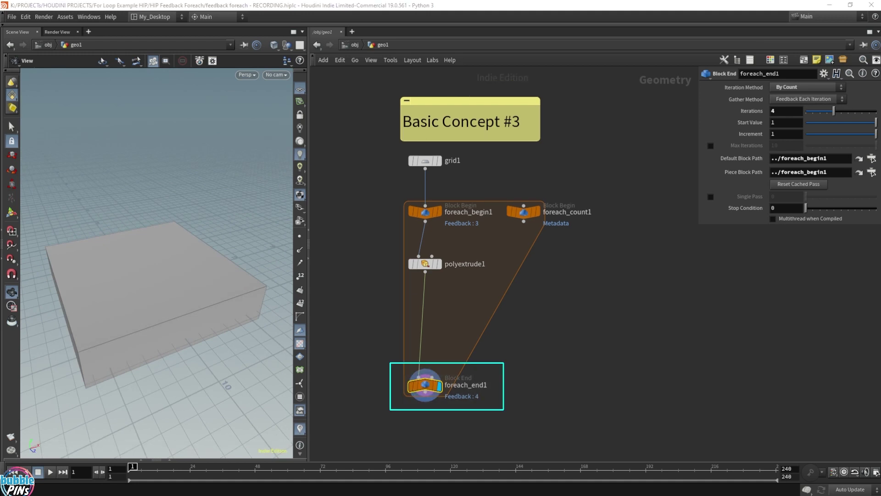
pyautogui.click(795, 112)
pyautogui.write('1')
pyautogui.press('Return')
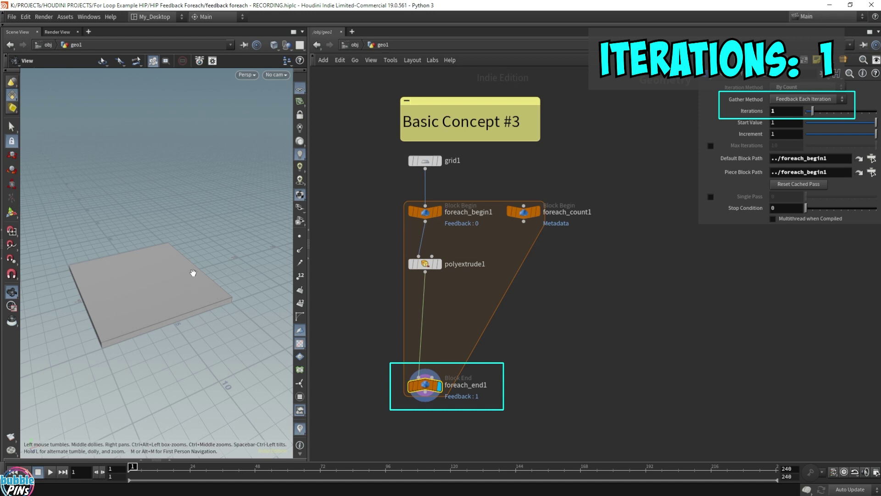
pyautogui.click(787, 112)
pyautogui.write('2')
pyautogui.press('Return')
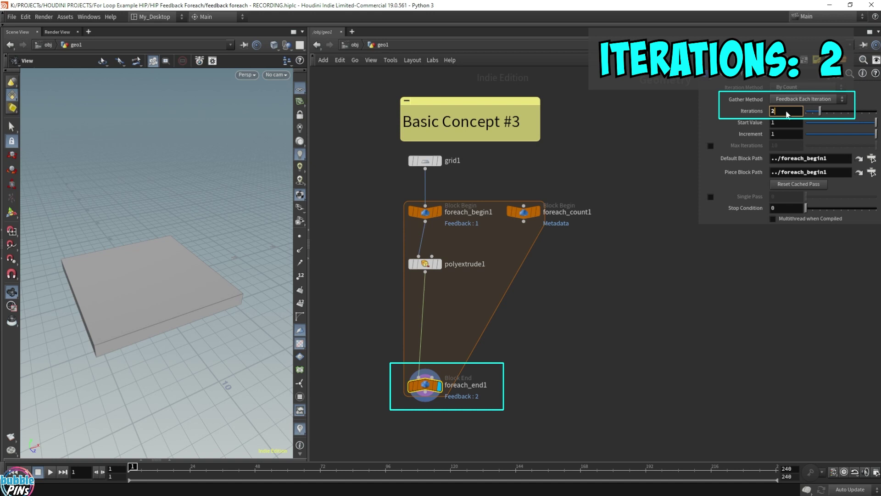
pyautogui.moveTo(171, 255); pyautogui.dragTo(145, 192)
# Return foreach_end1's iterations to 1, examine the extruded slab, and raise the iterations to 2 again
pyautogui.doubleClick(787, 111)
pyautogui.write('1')
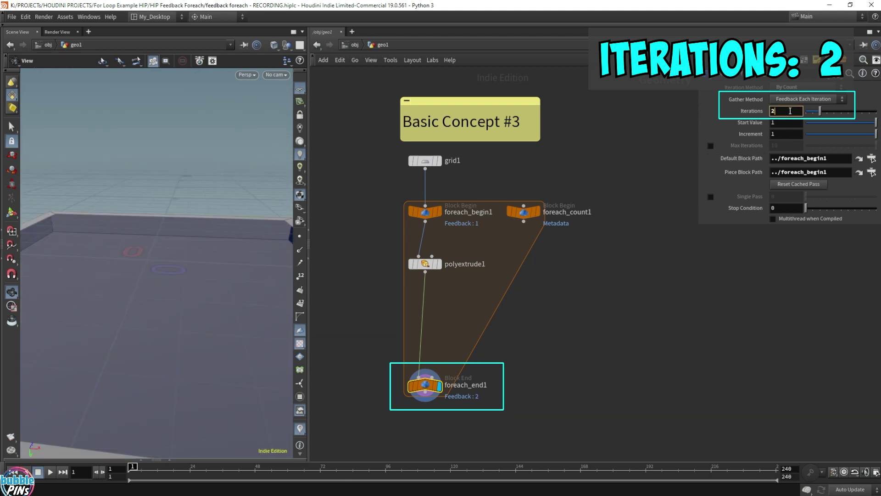
pyautogui.press('Return')
pyautogui.moveTo(183, 205); pyautogui.dragTo(178, 316)
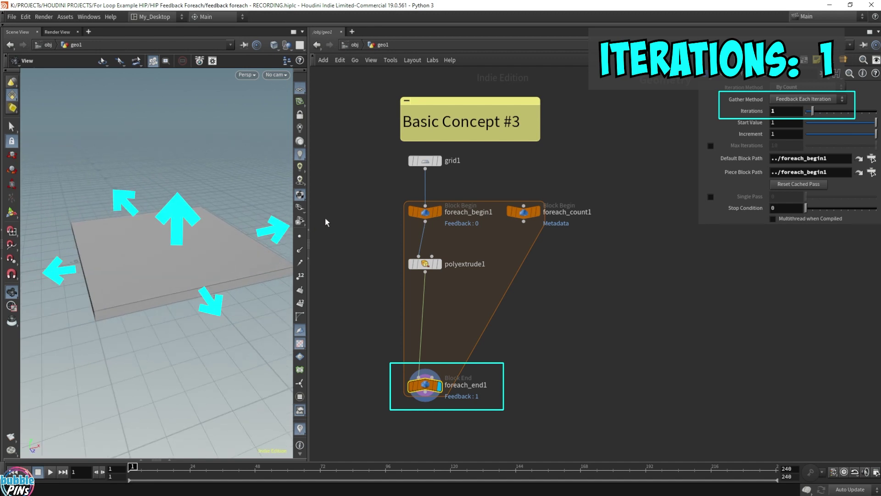
pyautogui.doubleClick(787, 110)
pyautogui.write('2')
pyautogui.press('Return')
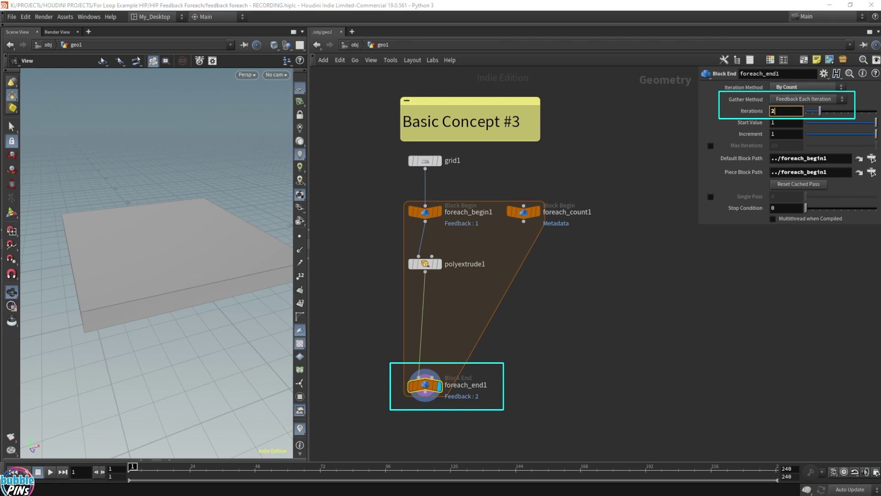
# Enable polyextrude1's Front Group output as extrudeFront and select the group name for copying
pyautogui.moveTo(380, 281); pyautogui.dragTo(491, 252)
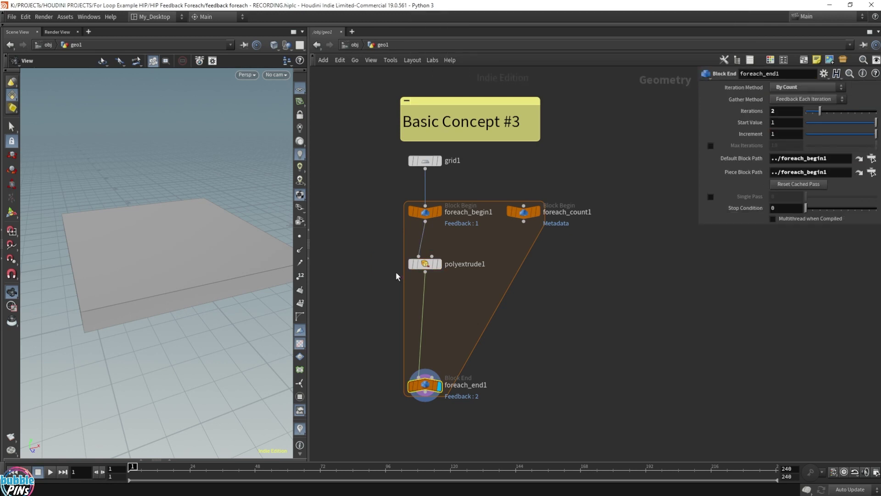
pyautogui.moveTo(386, 279); pyautogui.dragTo(540, 242)
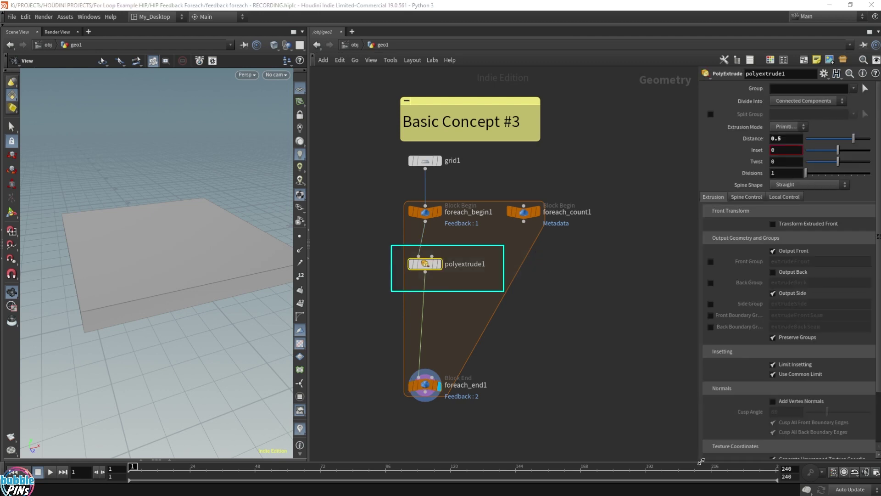
pyautogui.moveTo(698, 276); pyautogui.dragTo(674, 275)
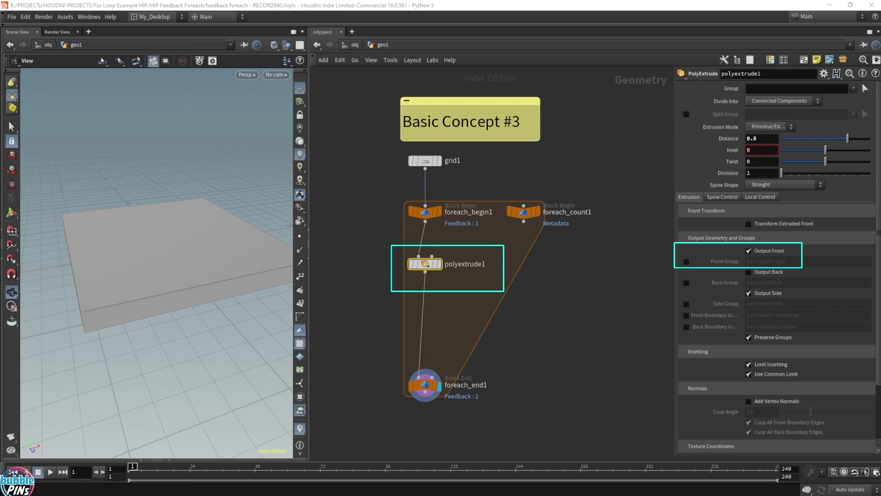
pyautogui.click(686, 261)
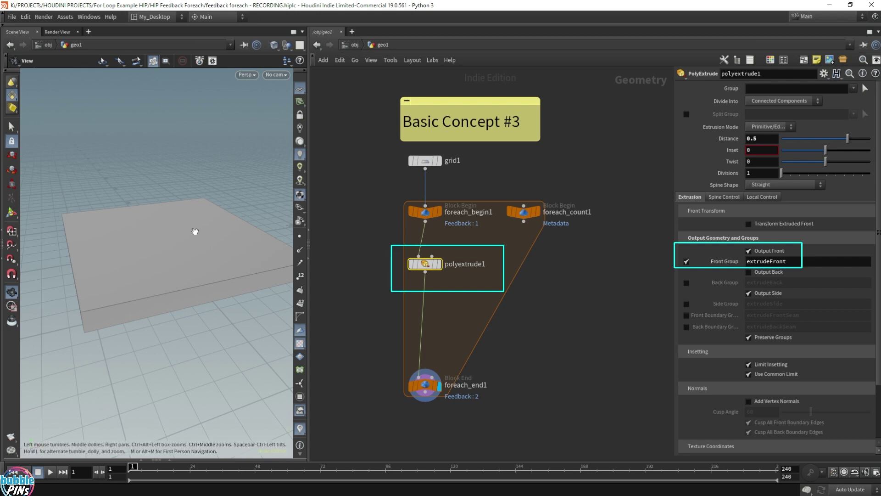
pyautogui.doubleClick(767, 261)
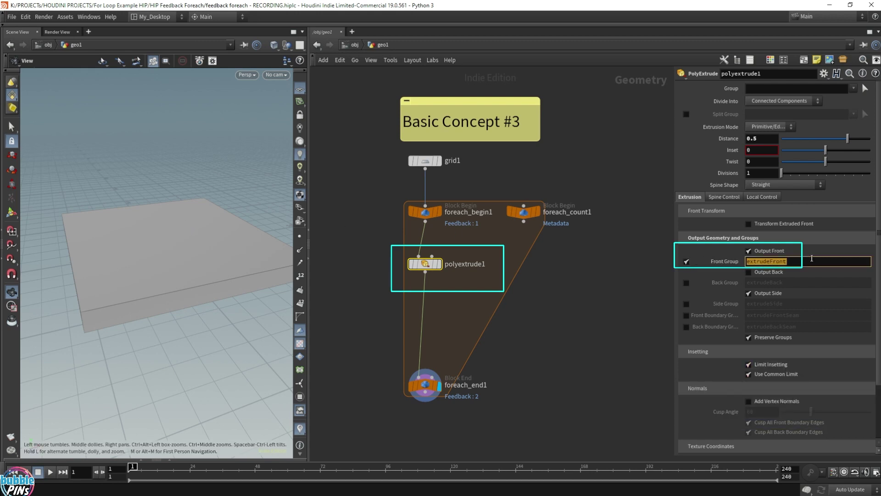
# Branch a Group Create node off polyextrude1's output and display it
pyautogui.click(424, 272)
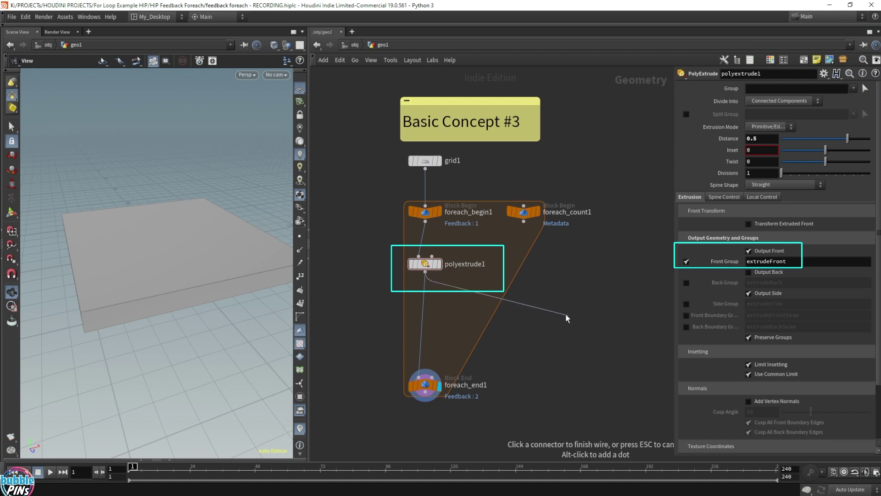
pyautogui.click(541, 314)
pyautogui.moveTo(552, 171)
pyautogui.click(619, 105)
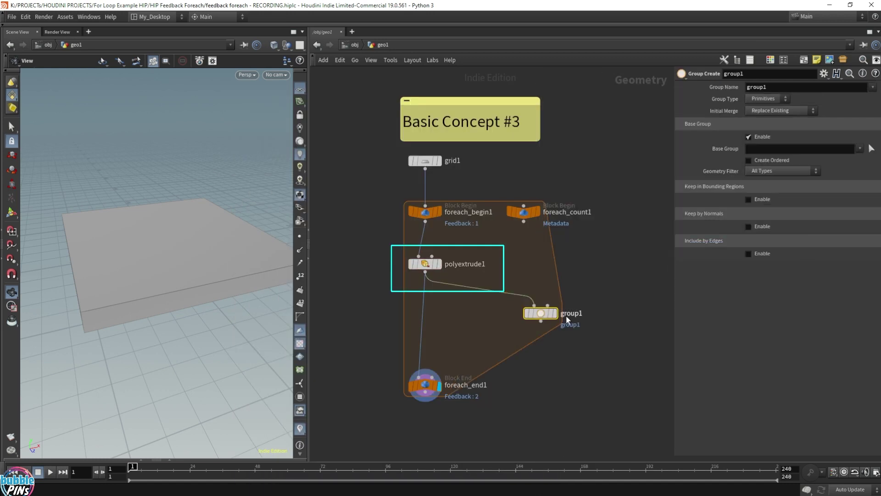
pyautogui.click(559, 296)
pyautogui.moveTo(691, 455); pyautogui.dragTo(692, 384)
# Colour the group1 node black, align it below foreach_count1, and set its Base Group to extrudeFront
pyautogui.press('c')
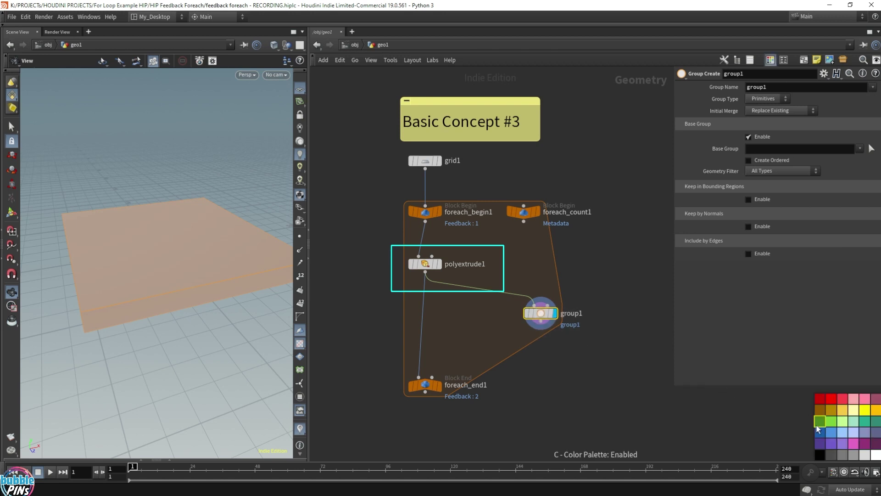
pyautogui.click(817, 455)
pyautogui.press('c')
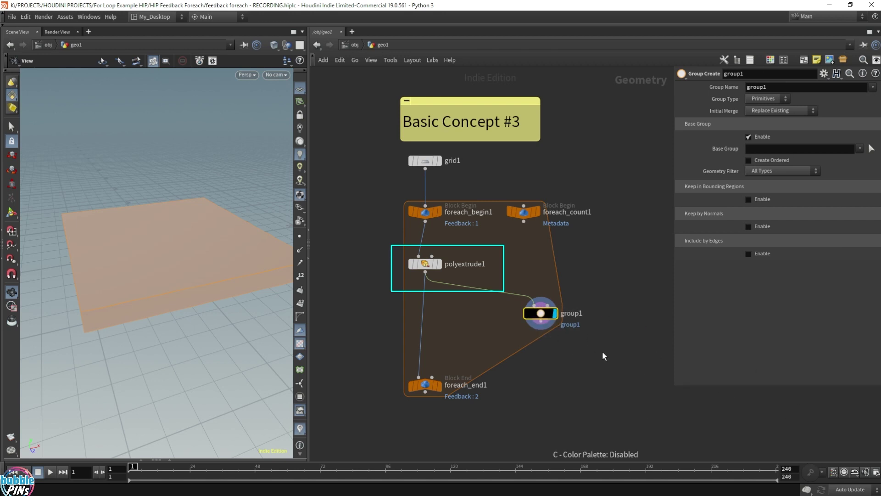
pyautogui.moveTo(544, 319)
pyautogui.mouseDown()
pyautogui.moveTo(519, 320)
pyautogui.moveTo(527, 320)
pyautogui.mouseUp()
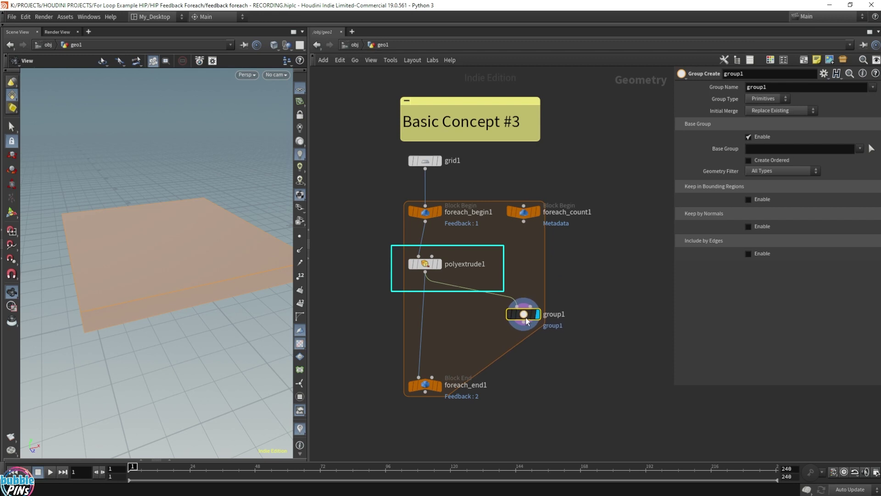
pyautogui.click(774, 147)
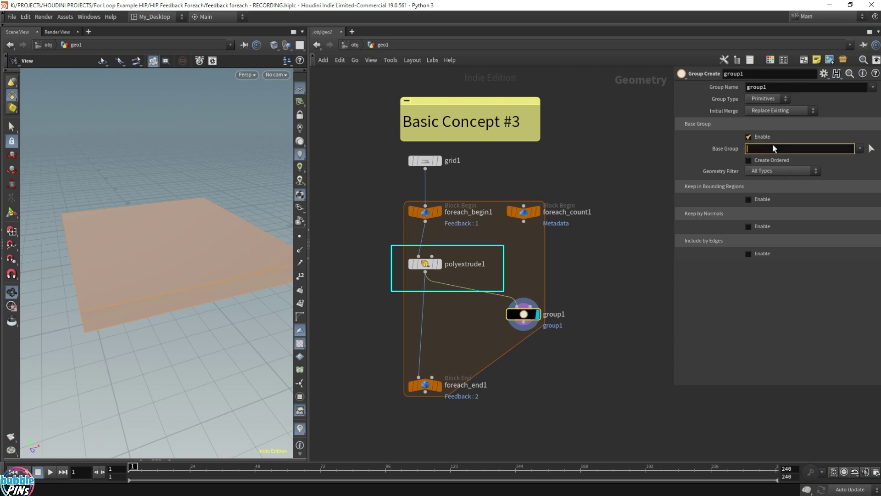
pyautogui.press('Return')
# Set foreach_end1's iterations to 1 and display foreach_end1 so the loop recooks
pyautogui.moveTo(375, 409); pyautogui.dragTo(503, 357)
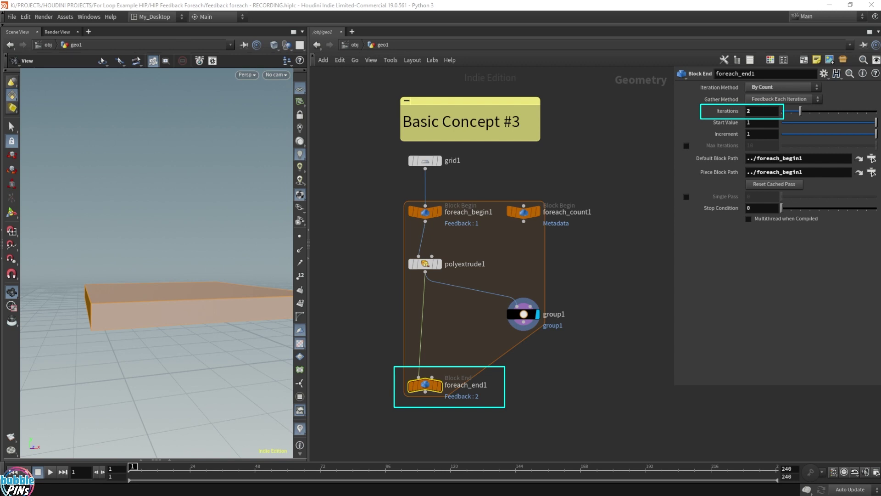
pyautogui.click(760, 114)
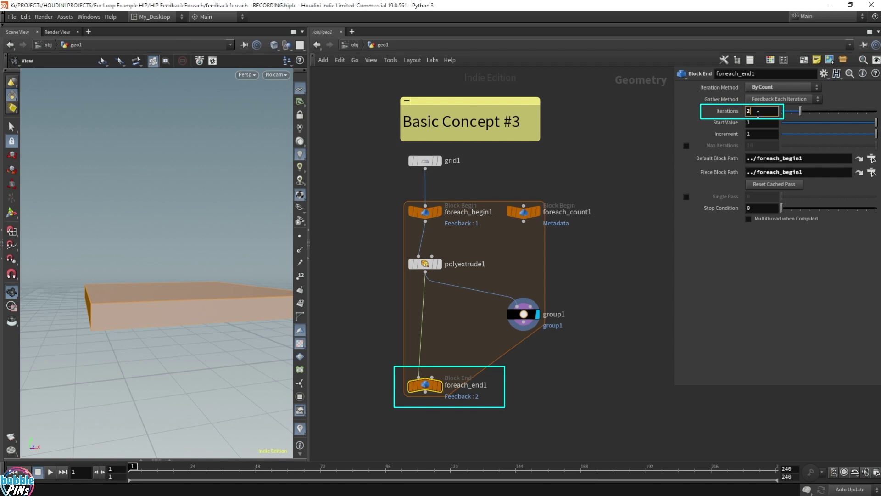
pyautogui.press('BackSpace')
pyautogui.write('1')
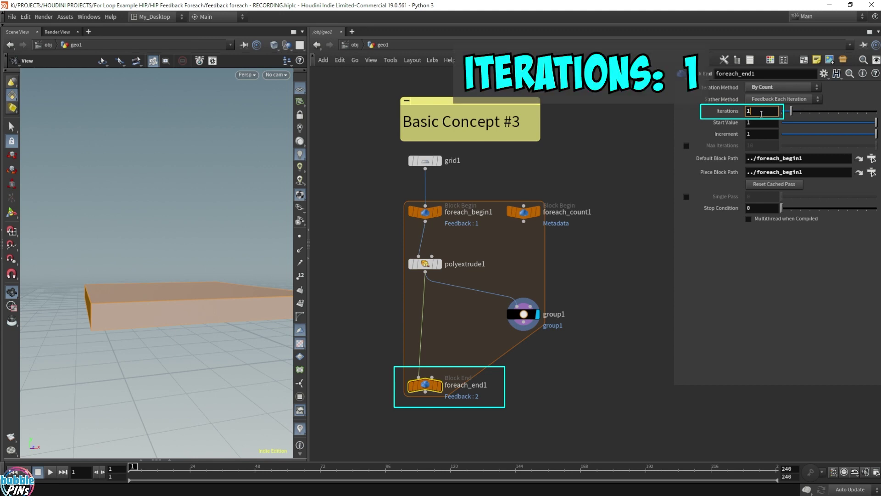
pyautogui.press('Return')
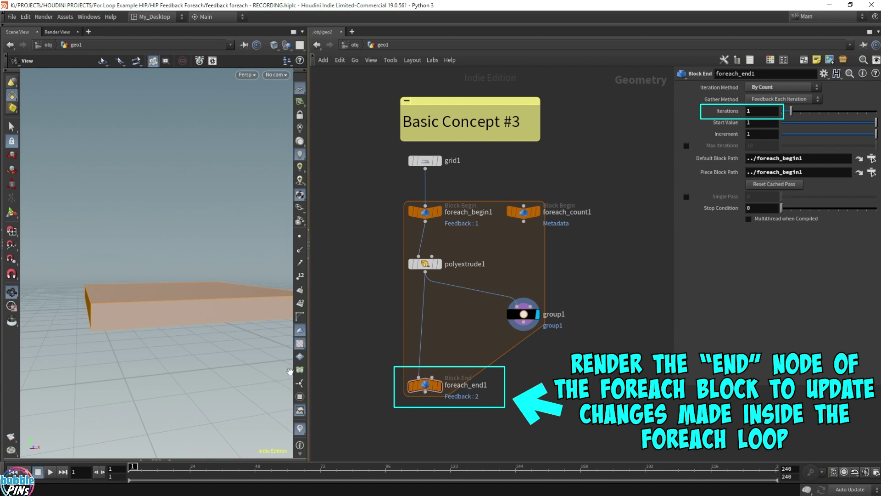
pyautogui.moveTo(177, 275)
pyautogui.mouseDown()
pyautogui.moveTo(170, 281)
pyautogui.moveTo(186, 277)
pyautogui.moveTo(177, 276)
pyautogui.mouseUp()
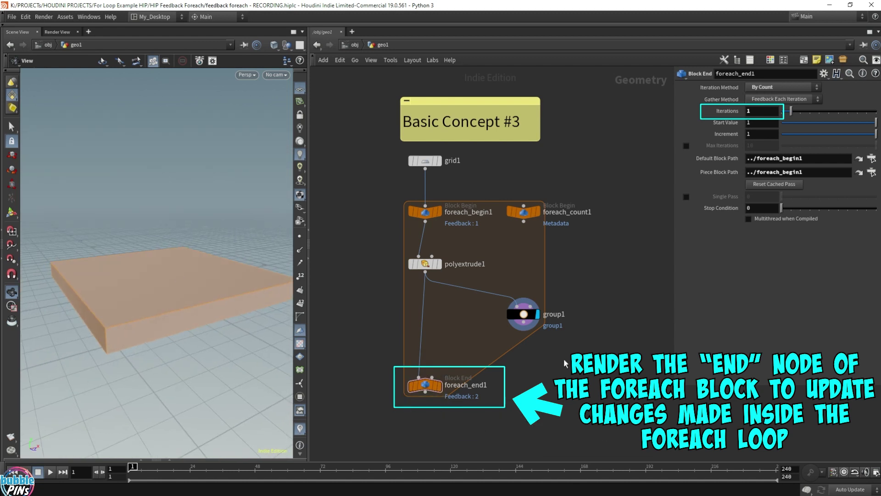
pyautogui.moveTo(384, 416); pyautogui.dragTo(523, 371)
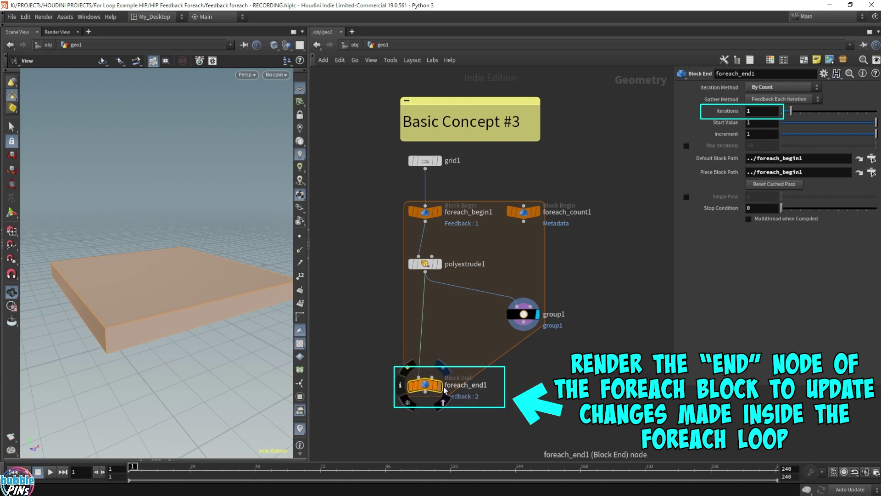
pyautogui.click(446, 387)
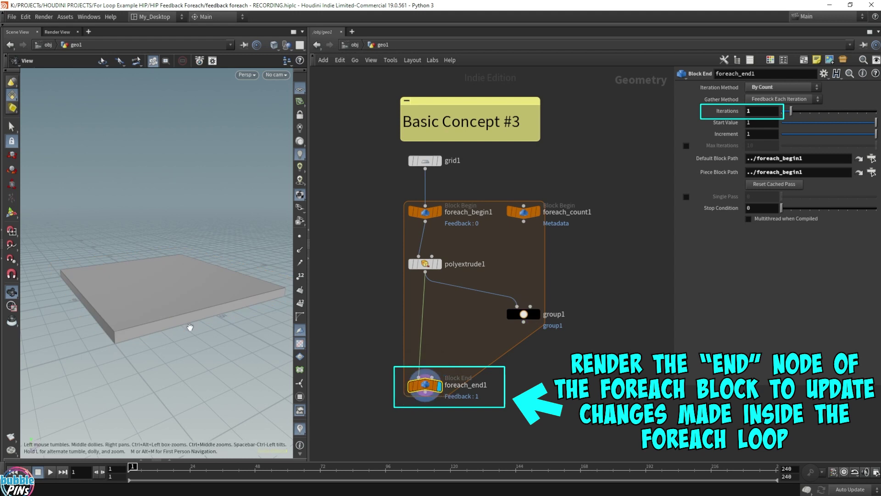
# Display group1 again and inspect which faces of the extruded grid belong to extrudeFront
pyautogui.click(538, 314)
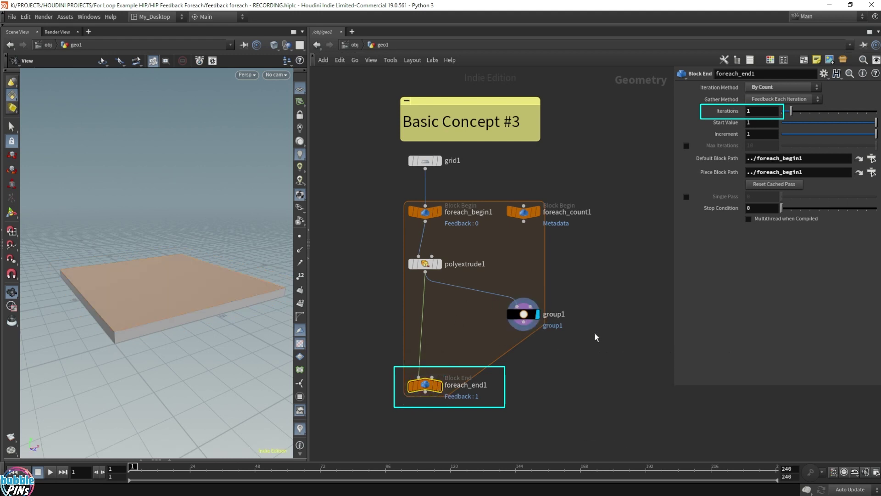
pyautogui.click(553, 317)
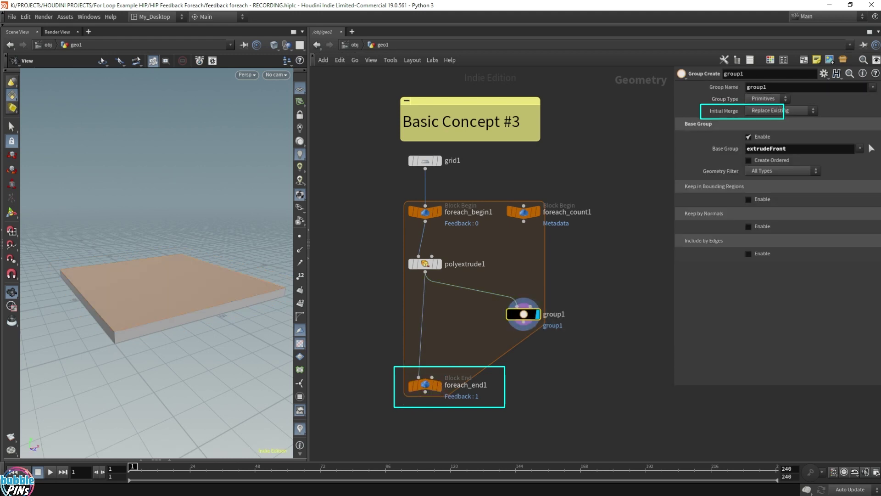
pyautogui.moveTo(133, 285); pyautogui.dragTo(213, 304)
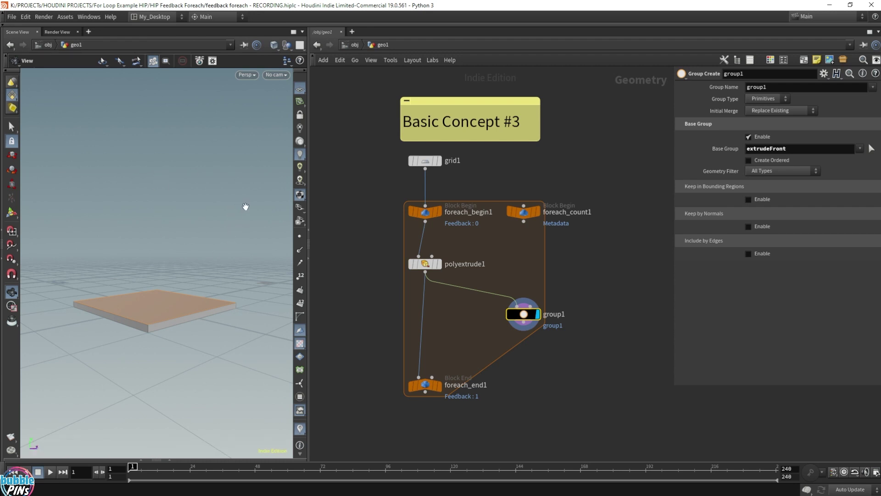
# Set polyextrude1's Group to extrudeFront by copying the name from its Front Group setting
pyautogui.click(425, 263)
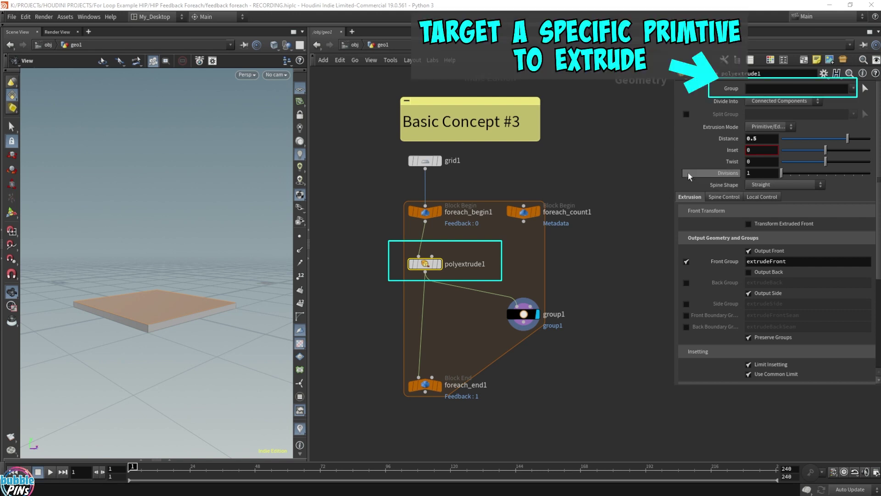
pyautogui.doubleClick(798, 265)
pyautogui.hotkey('ctrl', 'c')
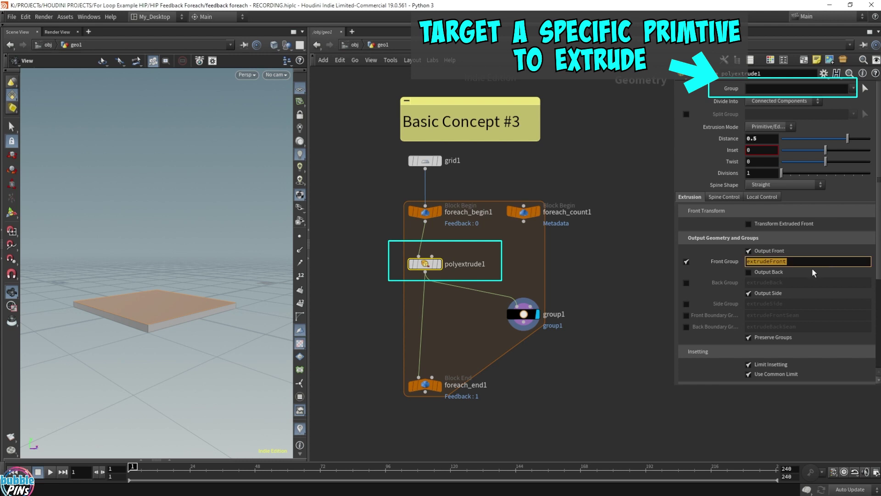
pyautogui.click(773, 87)
pyautogui.hotkey('ctrl', 'v')
pyautogui.press('Return')
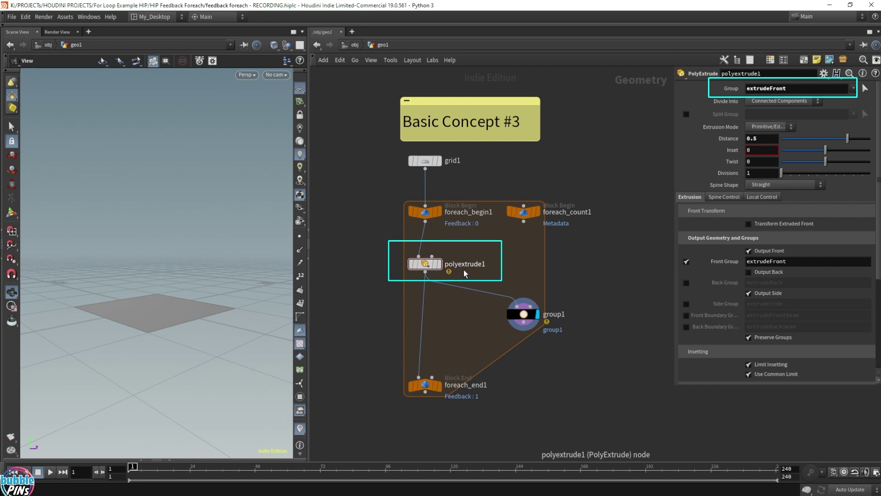
# Shift the for-each block's nodes down to make room beneath grid1, and display grid1
pyautogui.moveTo(391, 415); pyautogui.dragTo(497, 366)
pyautogui.click(425, 263)
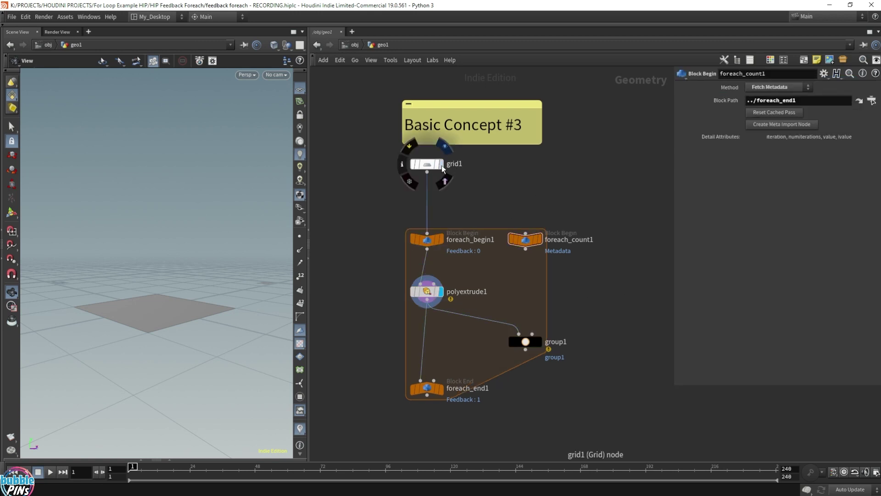
pyautogui.click(426, 164)
pyautogui.moveTo(406, 166); pyautogui.dragTo(406, 168)
pyautogui.moveTo(138, 284); pyautogui.dragTo(158, 319)
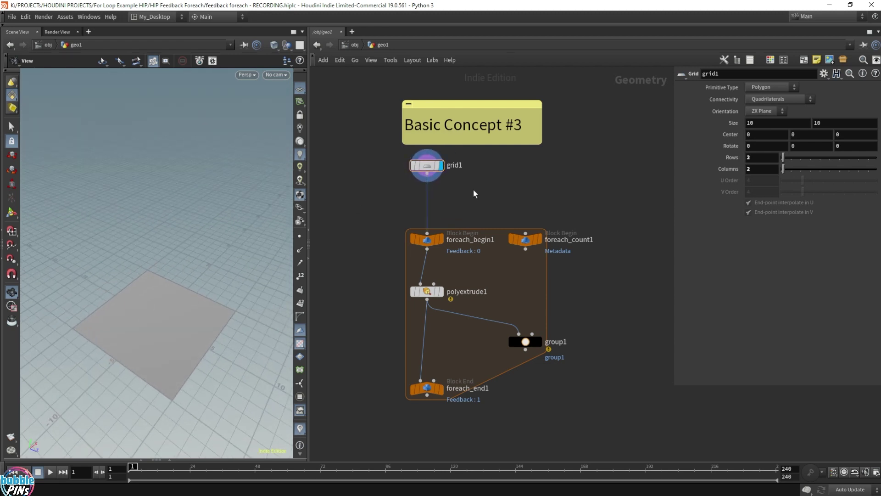
# Insert a Group Create node between grid1 and foreach_begin1, with its Group Name set to extrudeFront
pyautogui.press('Tab')
pyautogui.write('group')
pyautogui.press('Return')
pyautogui.click(426, 201)
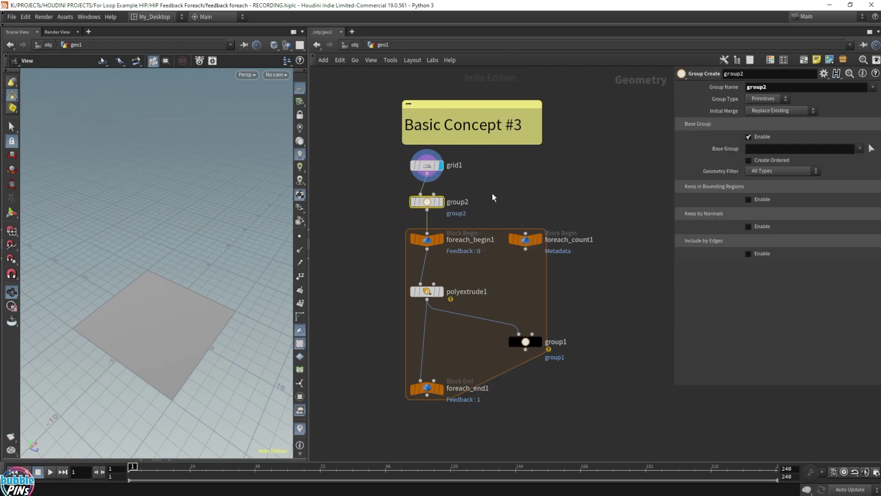
pyautogui.click(780, 87)
pyautogui.write('extrudeFront')
pyautogui.press('Return')
# Display foreach_end1 to recook the loop, then display group1 and place it slightly closer to polyextrude1's level
pyautogui.click(439, 390)
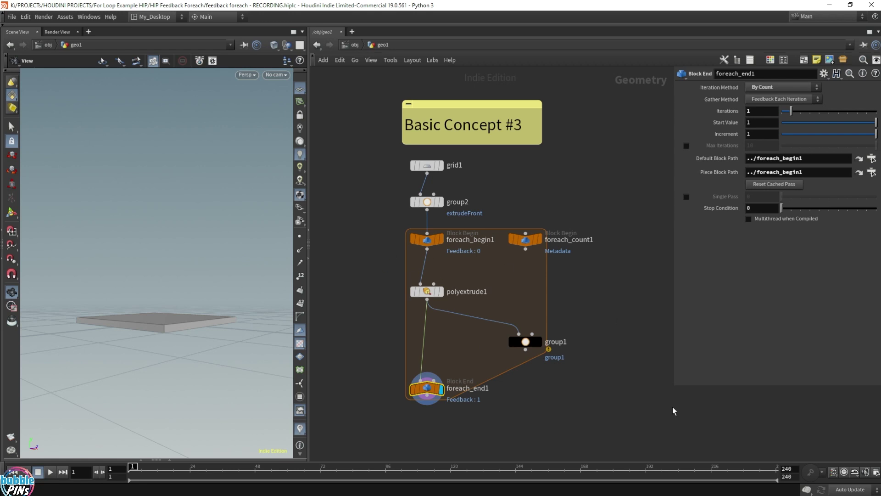
pyautogui.moveTo(544, 345)
pyautogui.moveTo(544, 345); pyautogui.dragTo(544, 325)
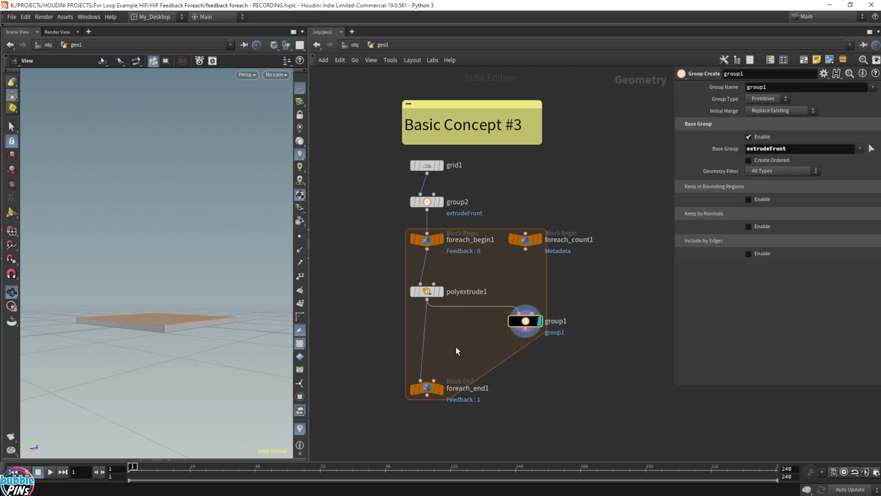
# Display foreach_end1 and raise its iterations step by step to 7
pyautogui.click(424, 388)
pyautogui.moveTo(175, 330); pyautogui.dragTo(180, 293)
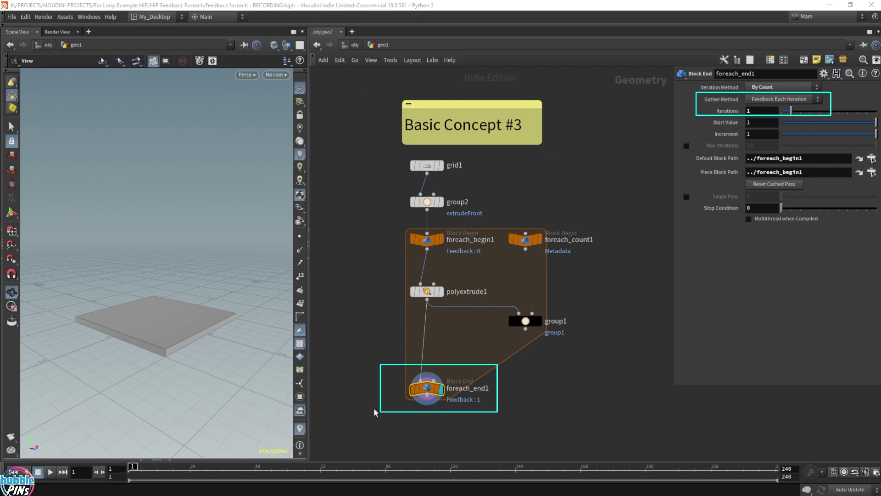
pyautogui.click(757, 111)
pyautogui.scroll(2, 761, 111)
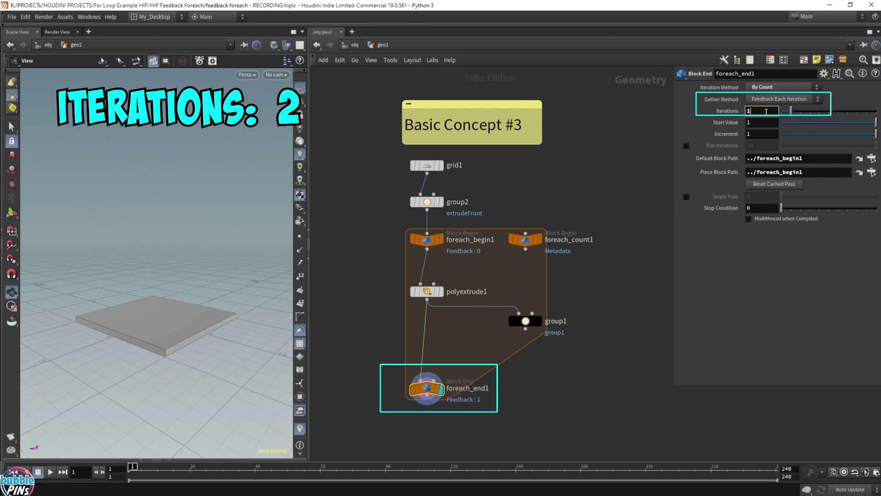
pyautogui.scroll(4, 766, 111)
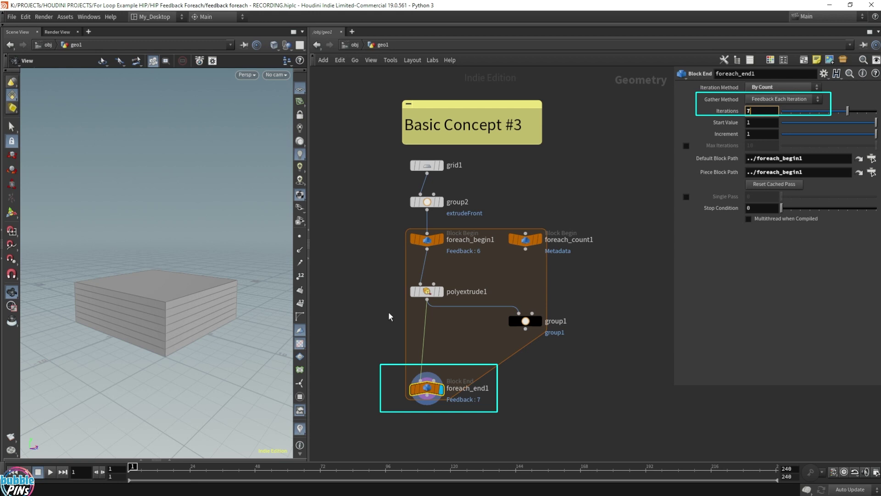
# Set polyextrude1's distance first to 1 and then to 2, and view the stacked extrusion
pyautogui.click(427, 291)
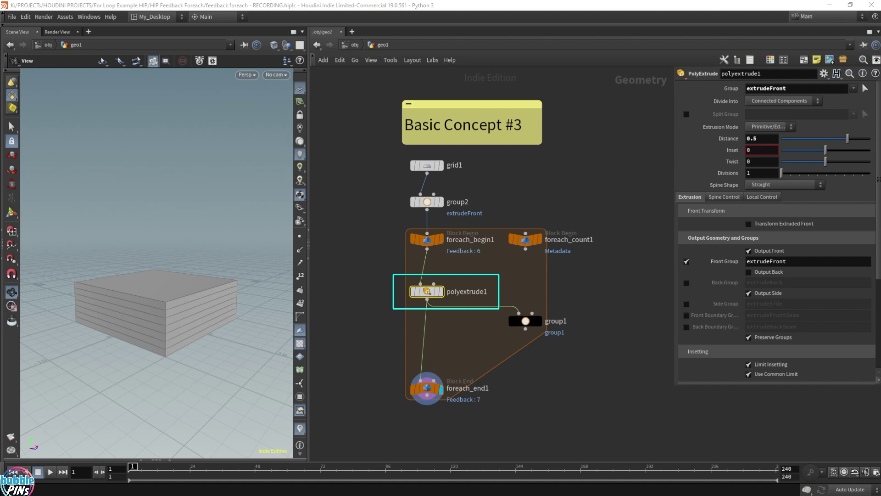
pyautogui.click(762, 138)
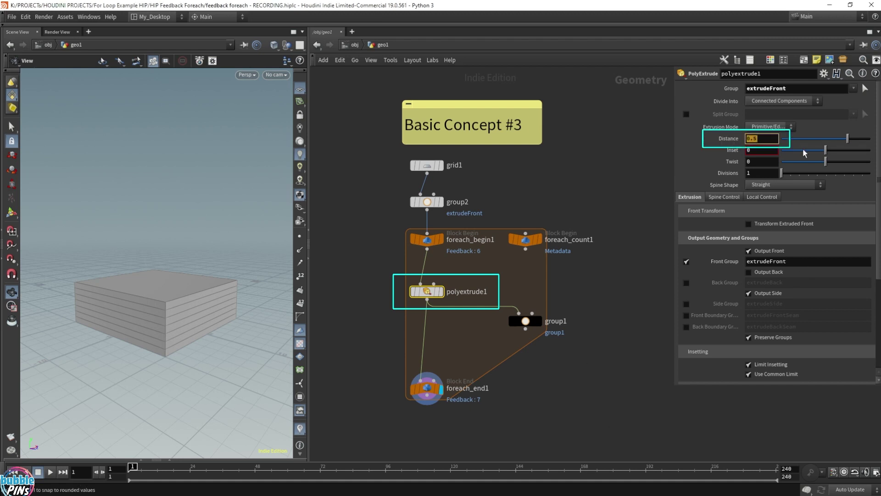
pyautogui.write('1')
pyautogui.press('Return')
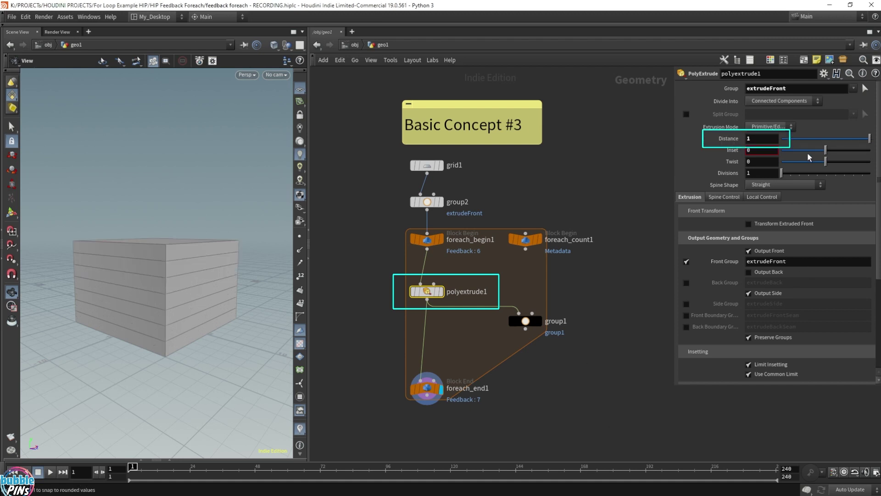
pyautogui.click(762, 138)
pyautogui.write('2')
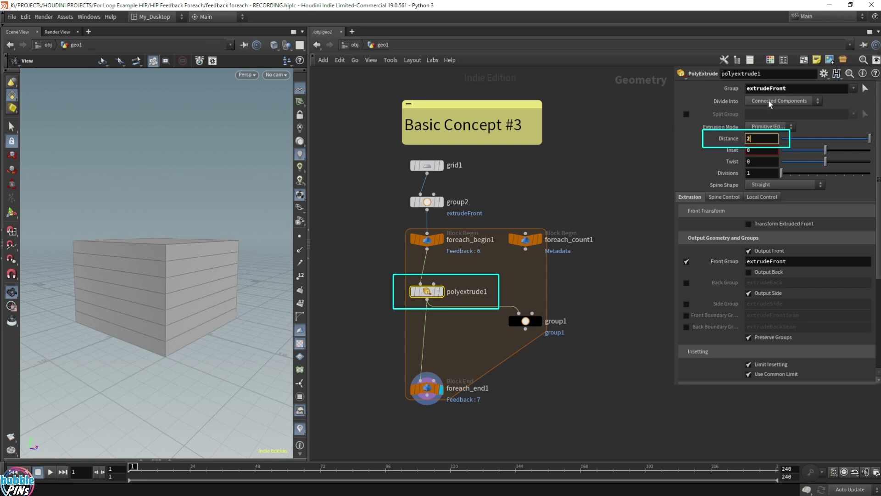
pyautogui.press('Return')
pyautogui.moveTo(213, 219); pyautogui.dragTo(218, 242)
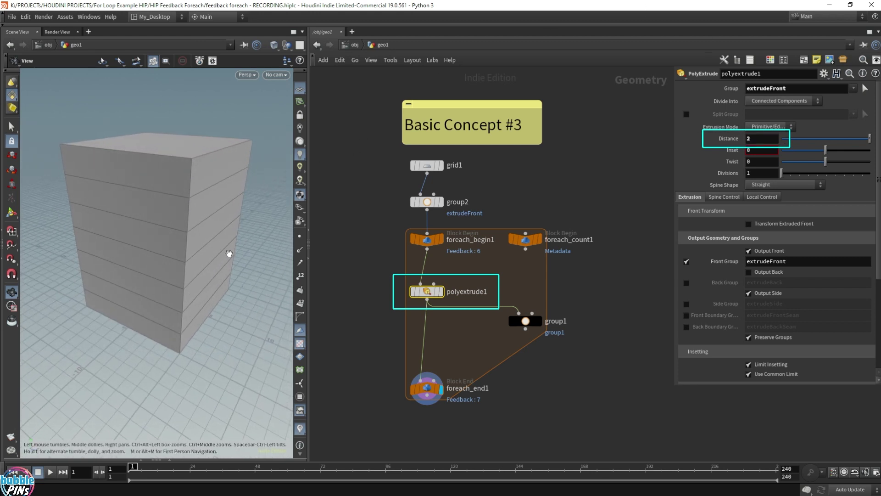
# Set polyextrude1's inset to 0.3 and its twist to 26
pyautogui.scroll(2, 760, 150)
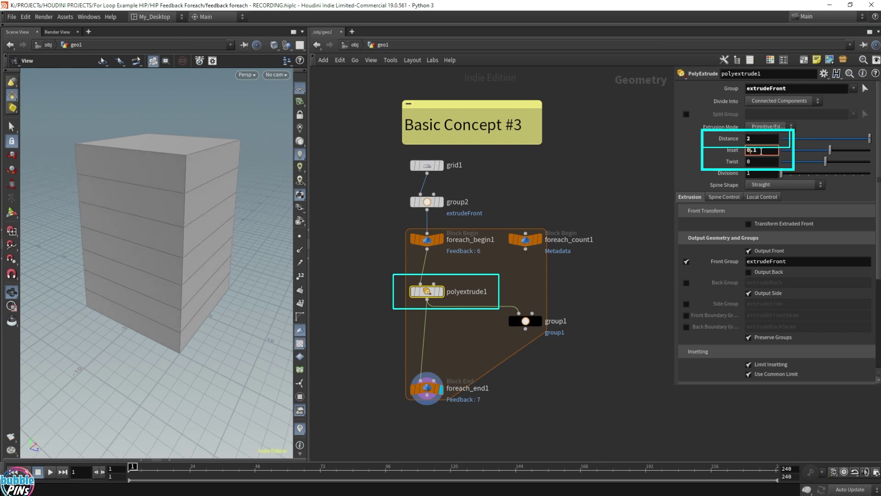
pyautogui.scroll(1, 761, 150)
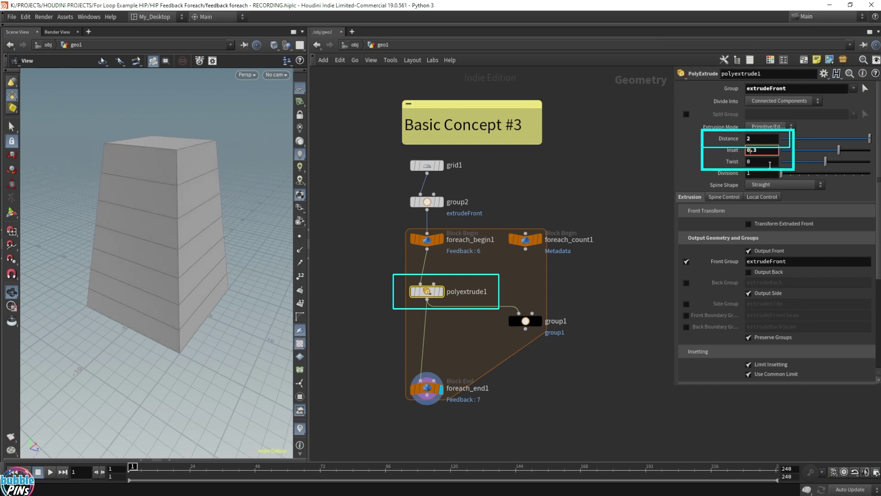
pyautogui.moveTo(825, 161)
pyautogui.mouseDown()
pyautogui.moveTo(861, 166)
pyautogui.moveTo(825, 165)
pyautogui.moveTo(832, 163)
pyautogui.mouseUp()
# Set foreach_end1's iterations to 8 for the twisted extrusion
pyautogui.moveTo(165, 174); pyautogui.dragTo(216, 316)
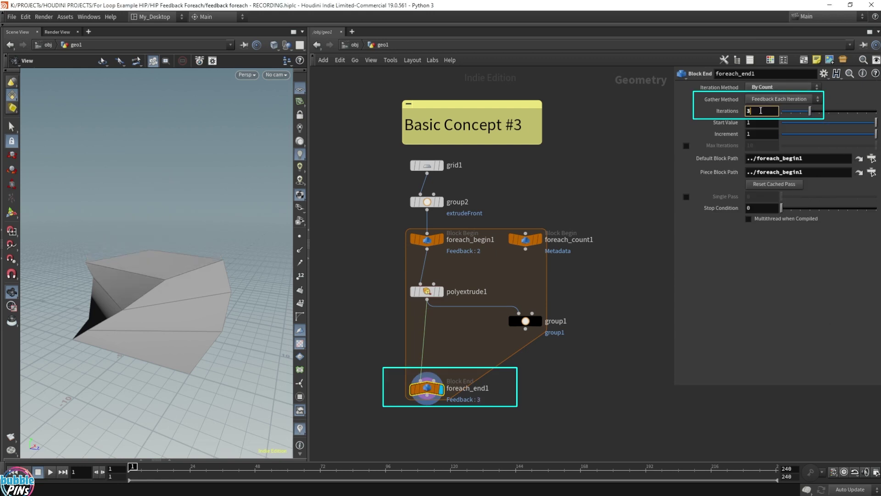
pyautogui.moveTo(819, 111); pyautogui.dragTo(856, 111)
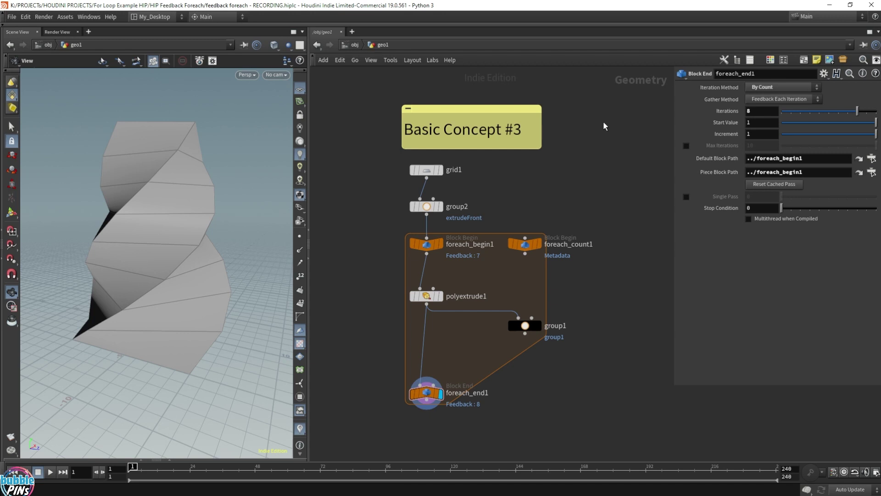
# Review group2's initial group assignment below grid1 and polyextrude1's Group and Front Group names
pyautogui.moveTo(393, 154); pyautogui.dragTo(506, 226)
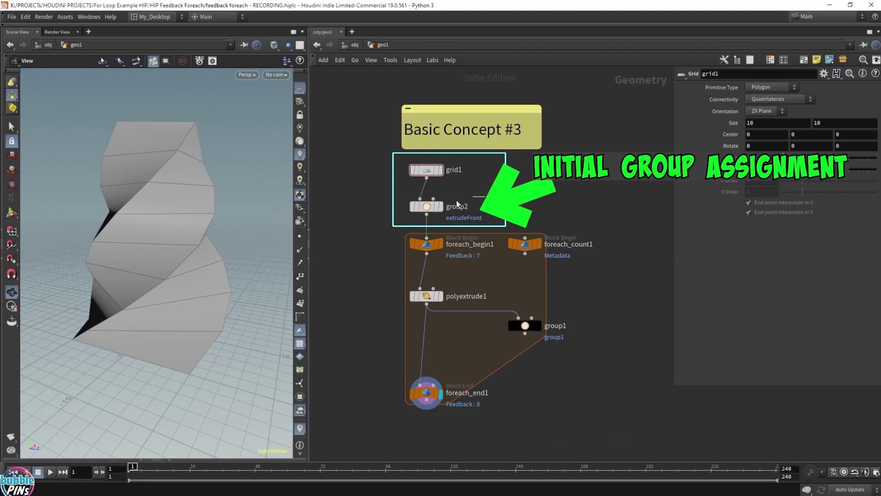
pyautogui.click(362, 219)
pyautogui.moveTo(519, 246)
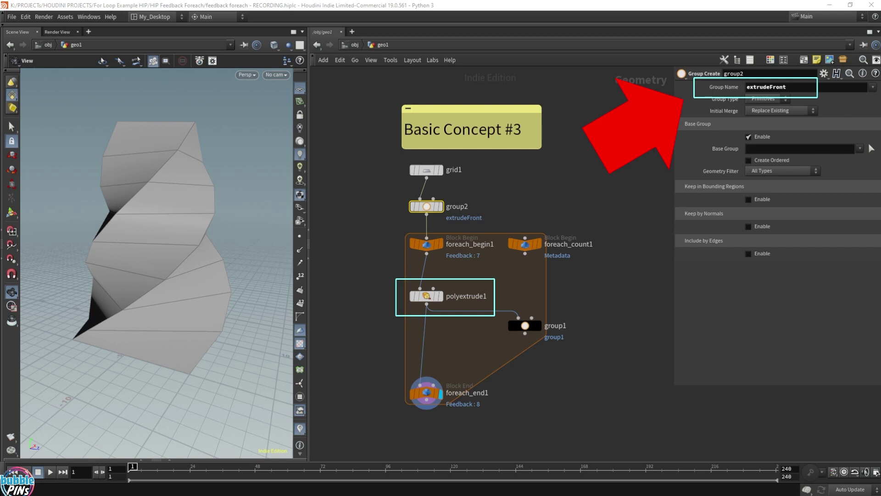
pyautogui.click(477, 297)
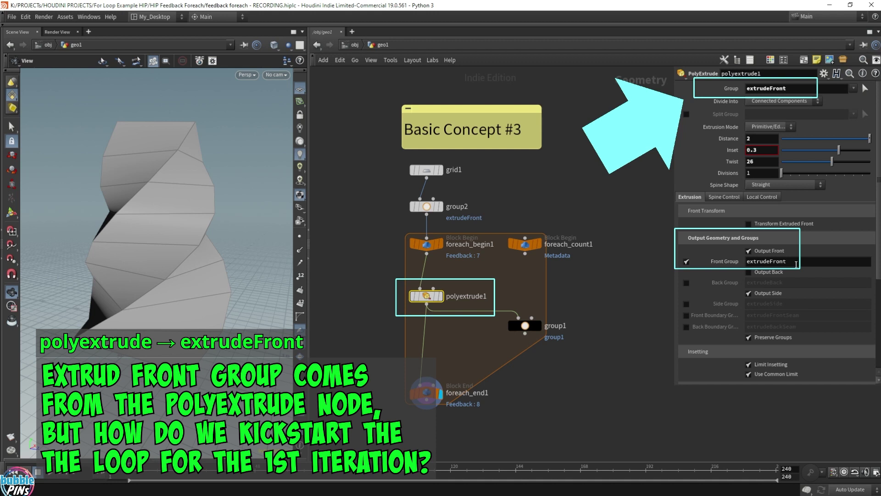
pyautogui.doubleClick(766, 261)
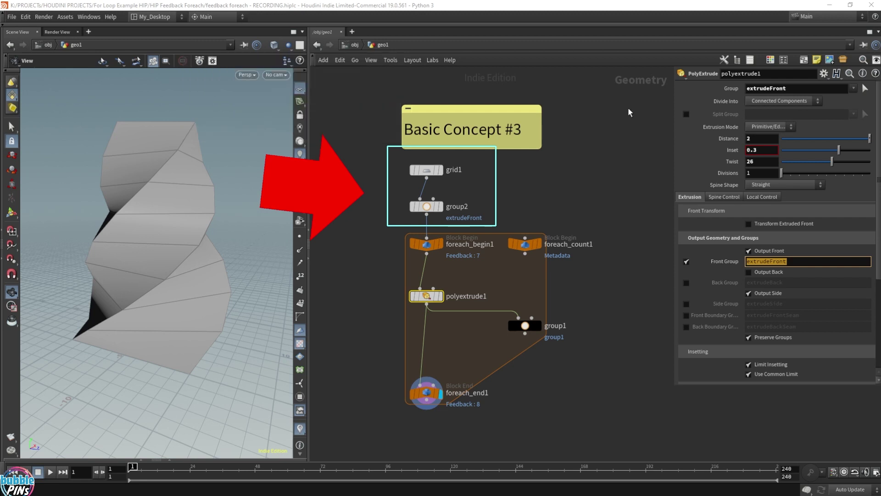
# Bypass the group2 node and examine the loop's result in the viewport
pyautogui.moveTo(412, 212)
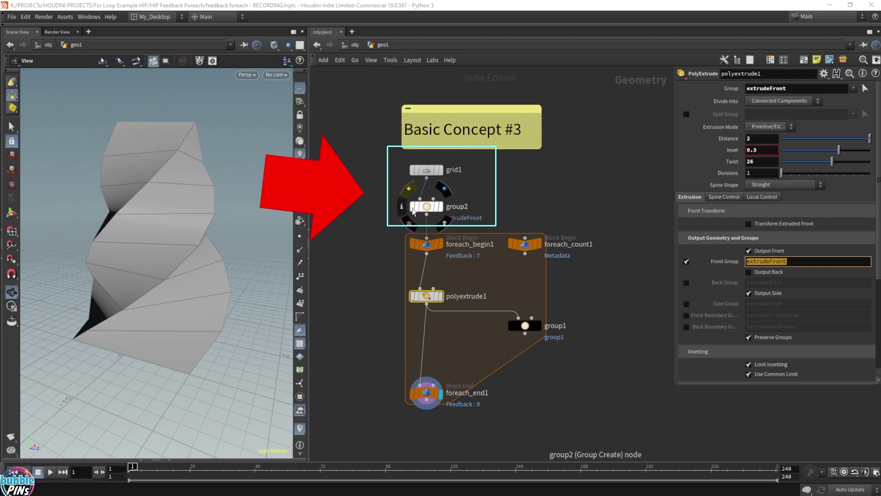
pyautogui.click(413, 212)
pyautogui.moveTo(95, 366); pyautogui.dragTo(174, 347)
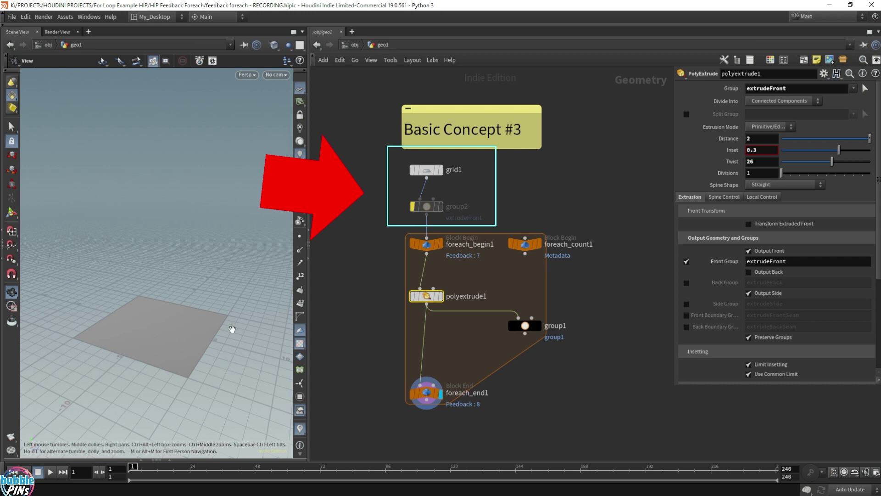
# Check grid1's parameters, then inspect foreach_end1's node info with automatic refresh turned on
pyautogui.click(426, 170)
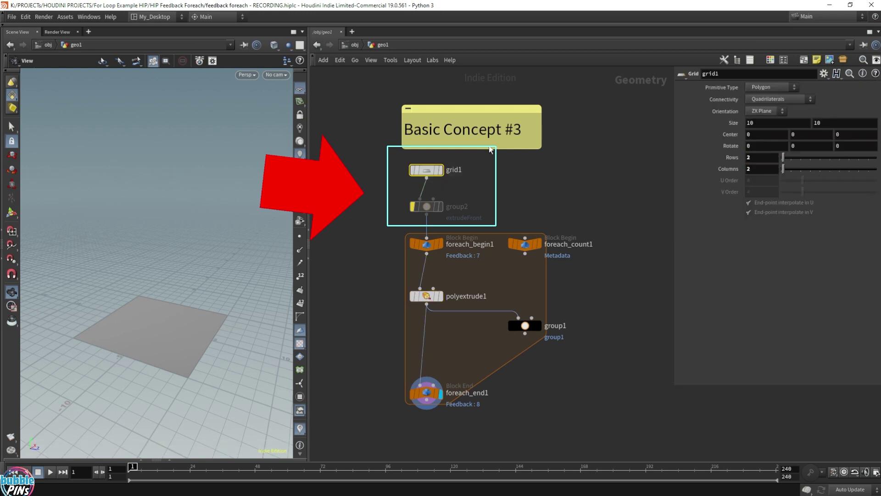
pyautogui.click(415, 393)
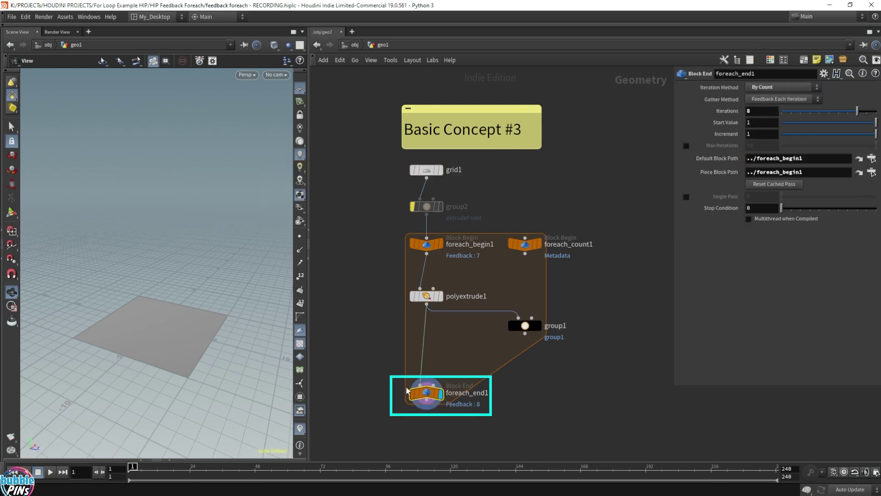
pyautogui.click(401, 393)
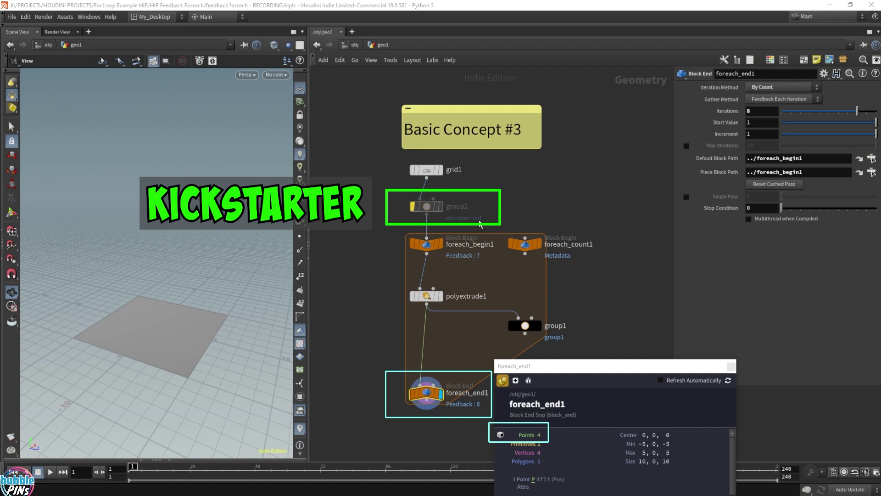
pyautogui.click(661, 380)
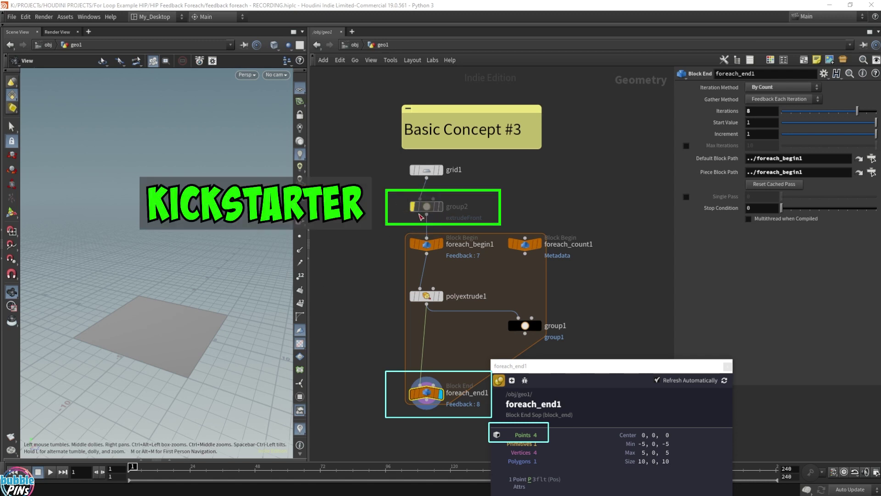
# Re-enable the bypassed group2 node and review the Group targeted by polyextrude1
pyautogui.moveTo(411, 207)
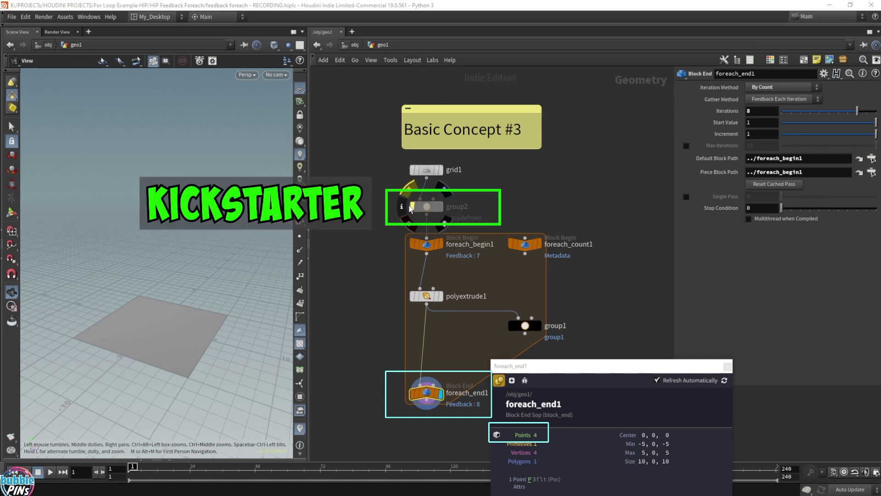
pyautogui.click(413, 205)
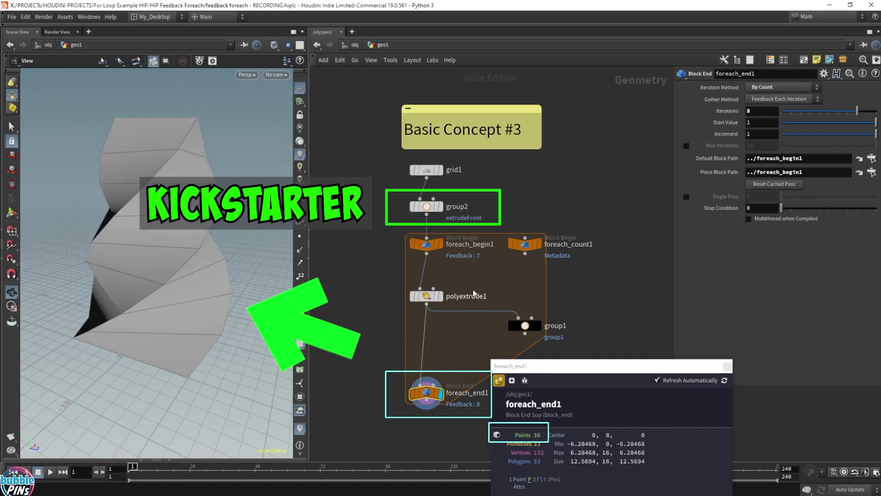
pyautogui.click(422, 296)
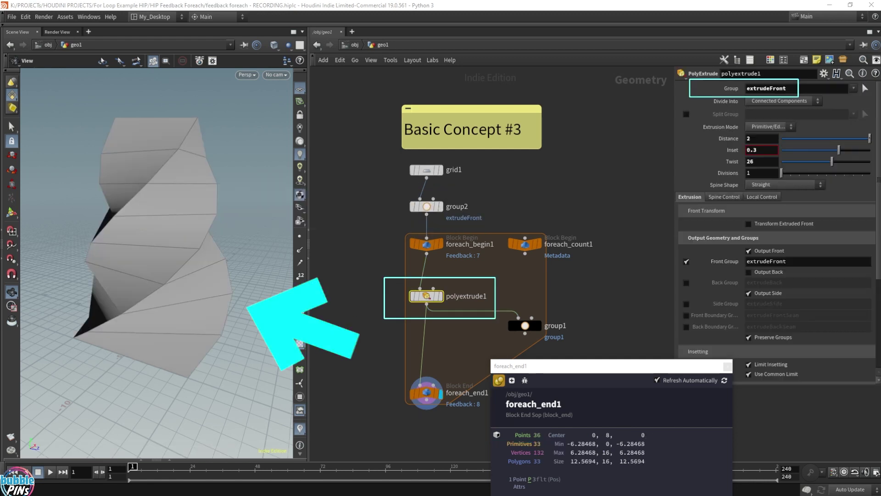
pyautogui.doubleClick(786, 90)
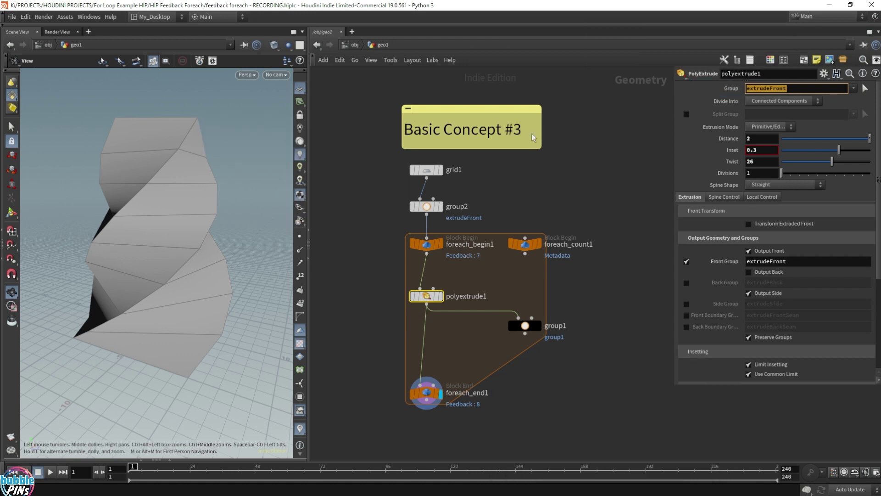
# Enclose the Basic Concept #3 sticky note and all its nodes in a network box, and clear the selection
pyautogui.moveTo(362, 95); pyautogui.dragTo(541, 395)
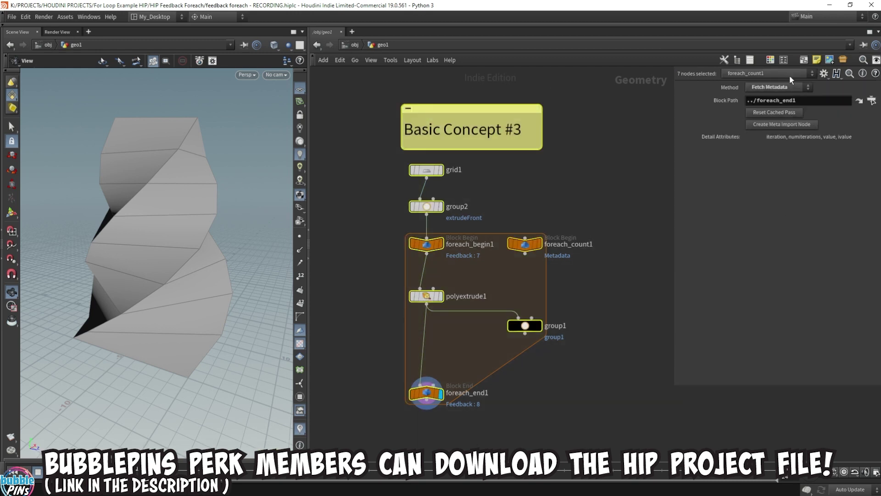
pyautogui.click(803, 60)
pyautogui.click(565, 180)
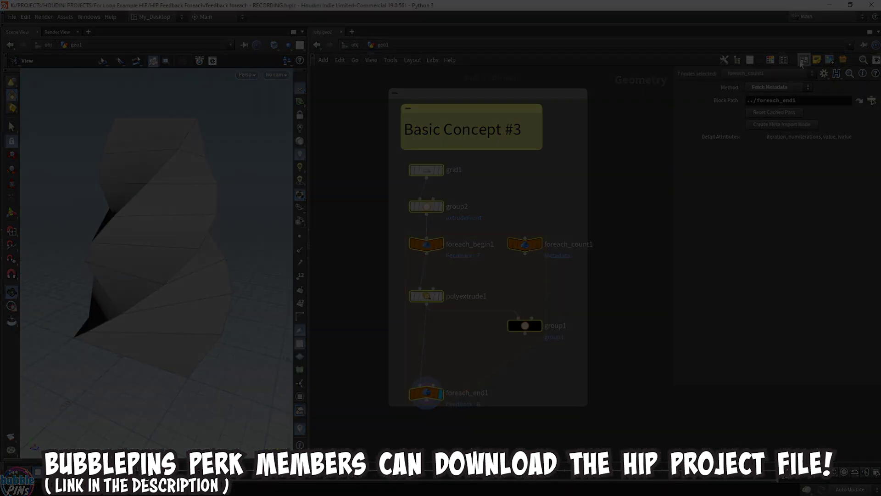
pyautogui.click(636, 156)
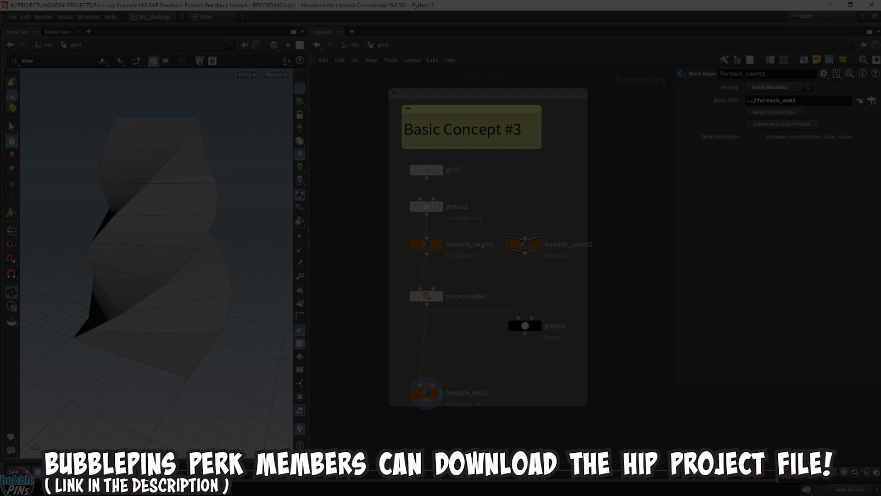